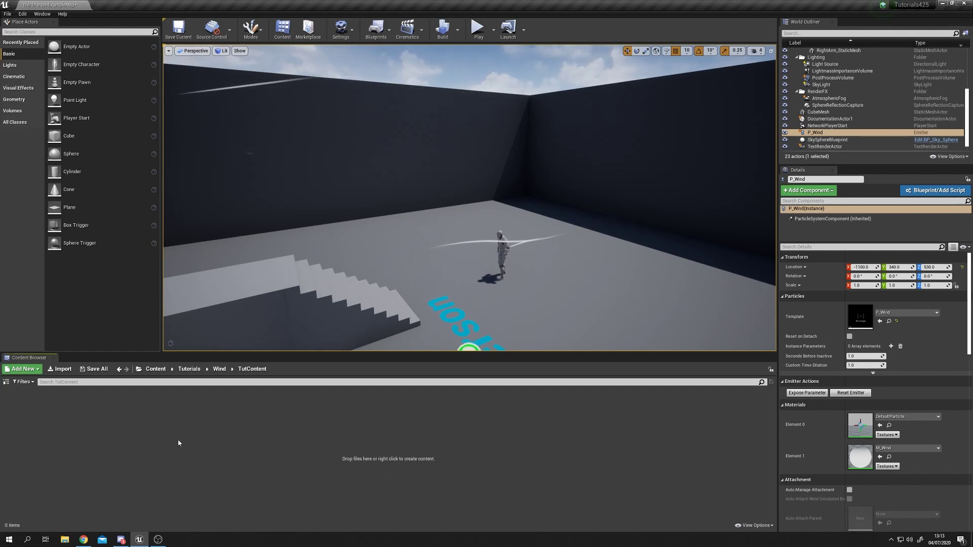
# - Create a new material named M_WindLines and open it maximised in the material editor
pyautogui.rightClick(113, 448)
pyautogui.click(308, 437)
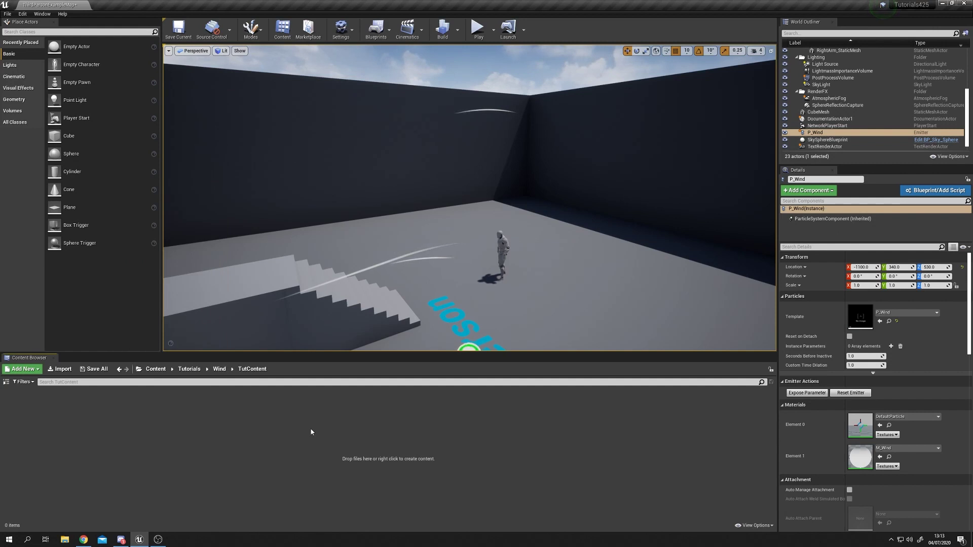
pyautogui.rightClick(163, 447)
pyautogui.click(221, 278)
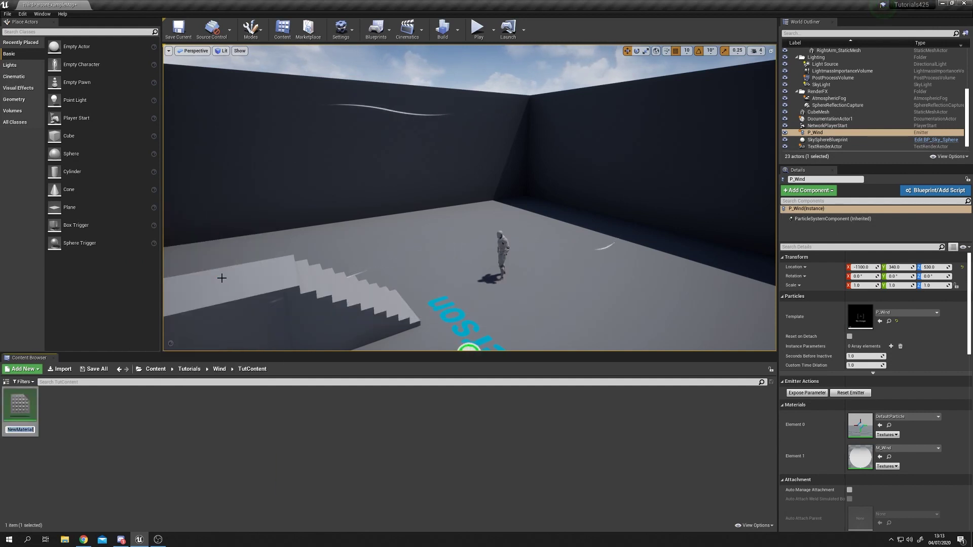
pyautogui.write('M_')
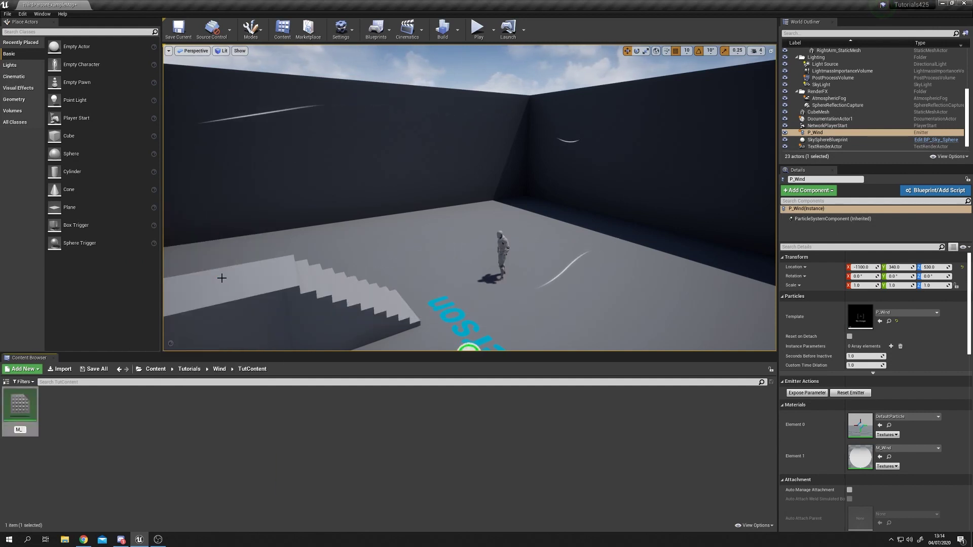
pyautogui.write('WindLines')
pyautogui.press('Return')
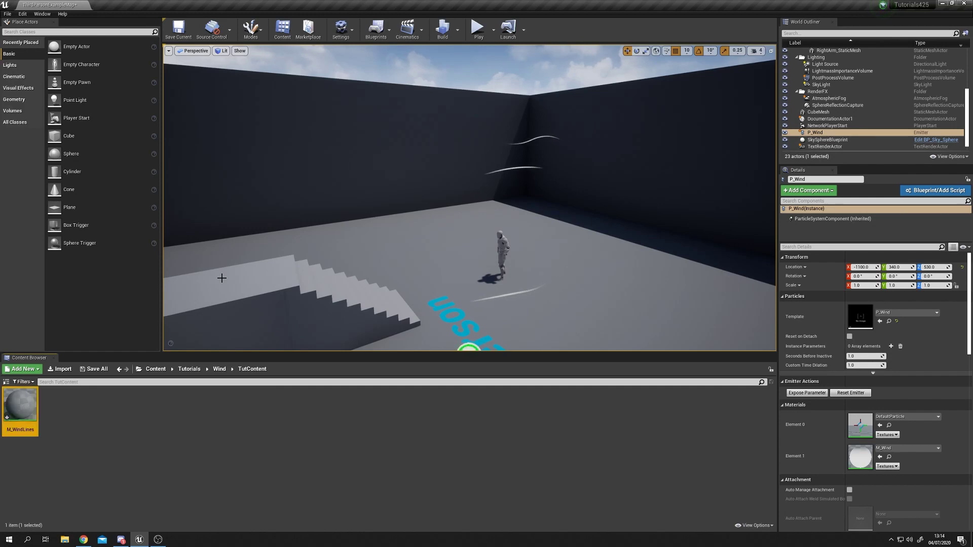
pyautogui.doubleClick(13, 403)
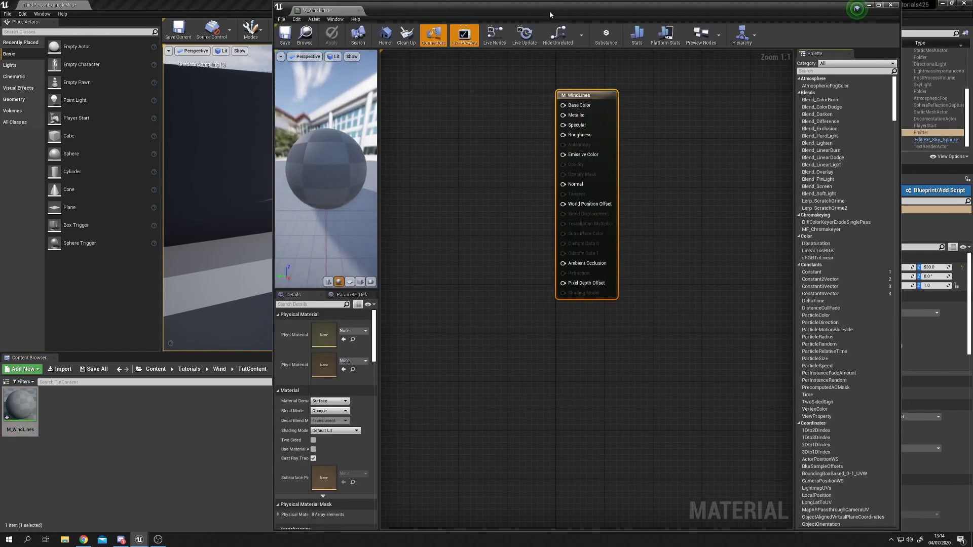
pyautogui.moveTo(549, 11); pyautogui.dragTo(545, 208)
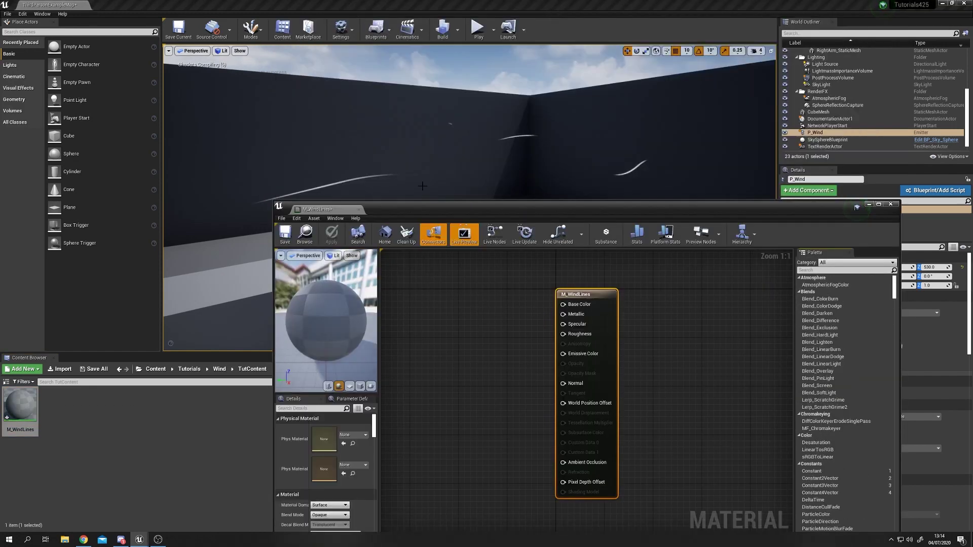
pyautogui.click(879, 203)
pyautogui.moveTo(387, 162); pyautogui.dragTo(431, 214, button='right')
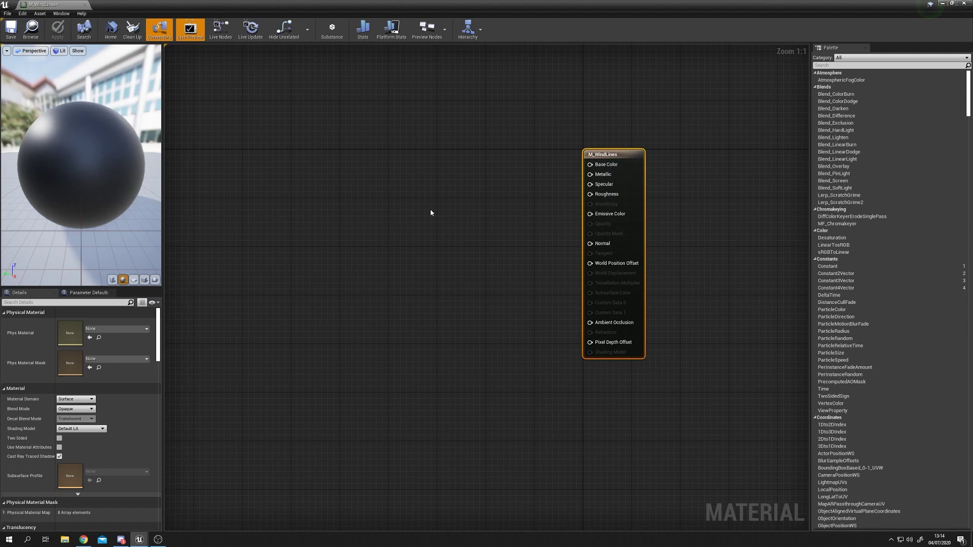
# - Set the material's Blend Mode to Translucent and Shading Model to Unlit
pyautogui.click(362, 311)
pyautogui.click(86, 409)
pyautogui.click(87, 425)
pyautogui.click(87, 429)
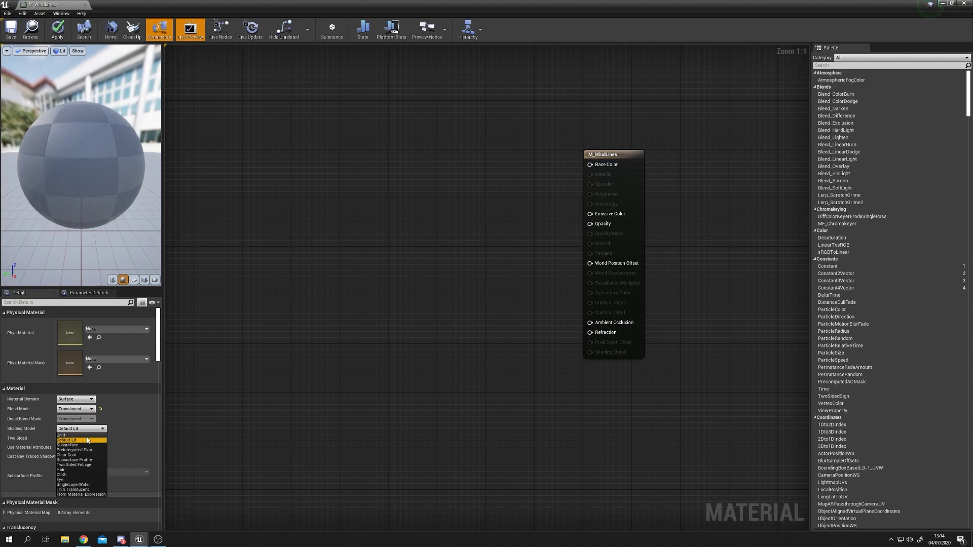
pyautogui.click(68, 435)
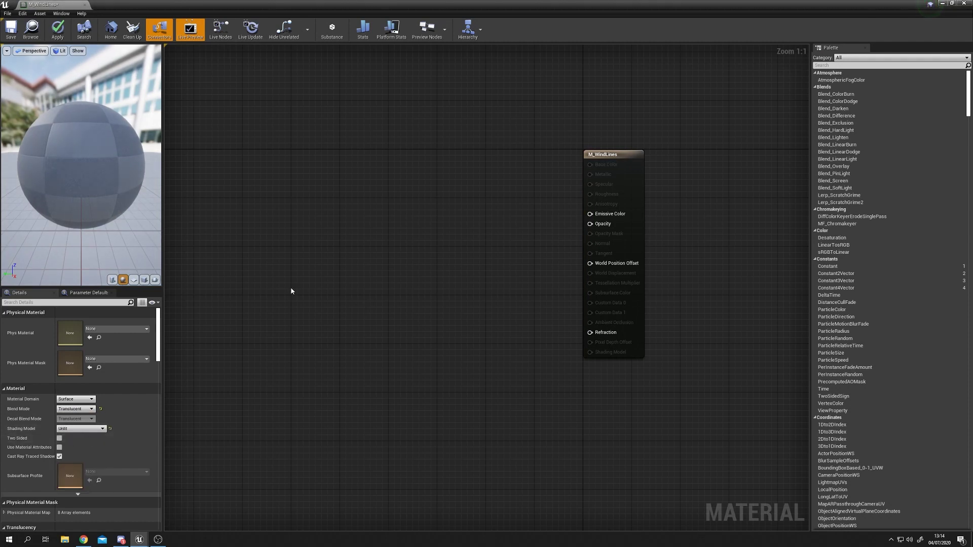
# - Add a Particle Color node and wire it into Emissive Color
pyautogui.moveTo(431, 196); pyautogui.dragTo(467, 207, button='right')
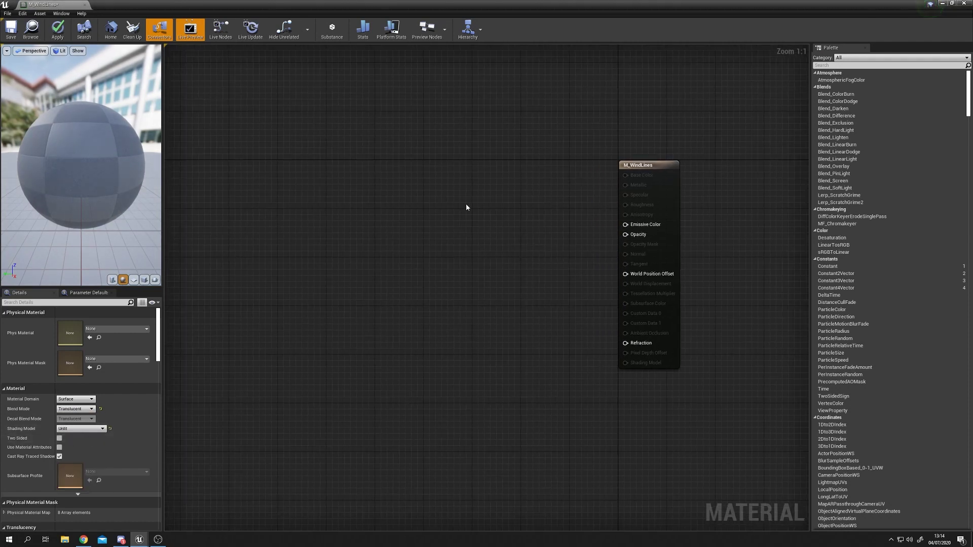
pyautogui.rightClick(466, 207)
pyautogui.write('part')
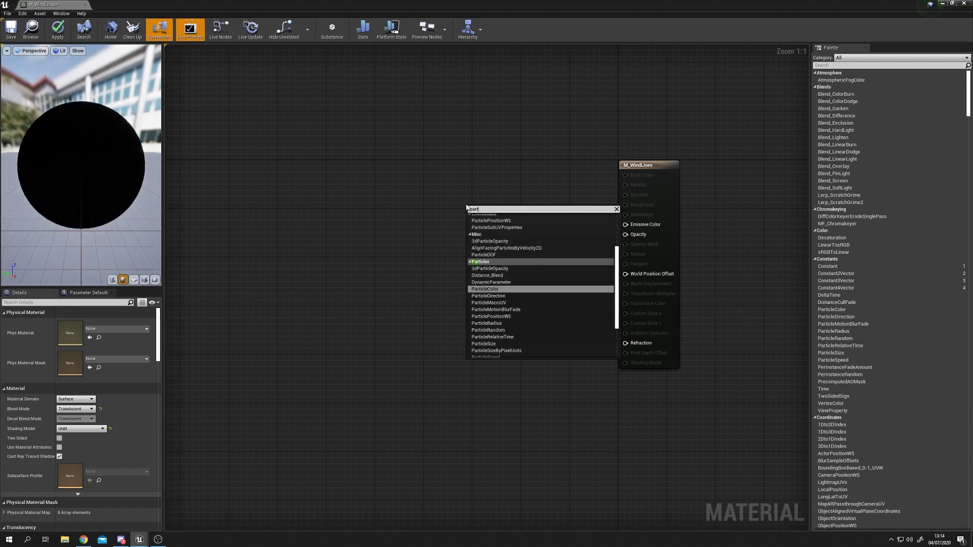
pyautogui.write('icle col')
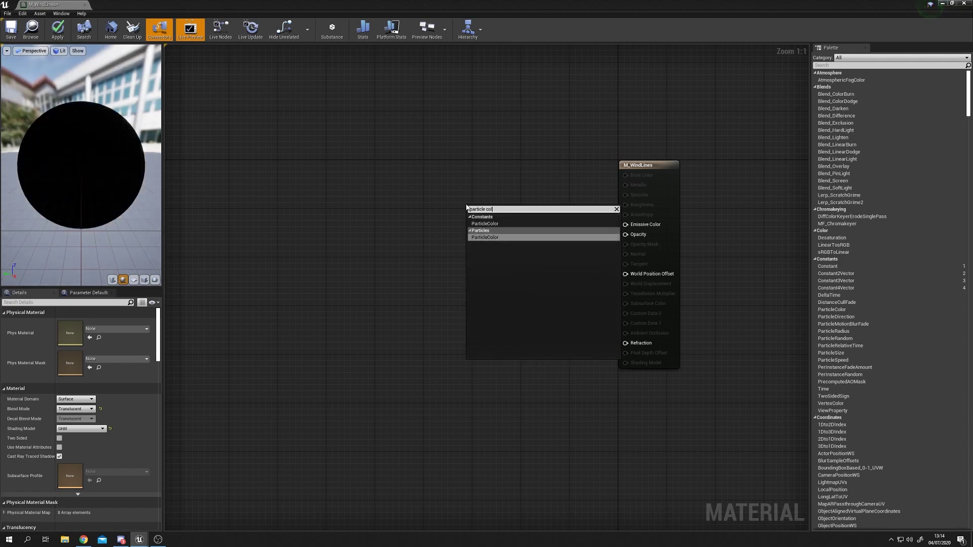
pyautogui.press('Up')
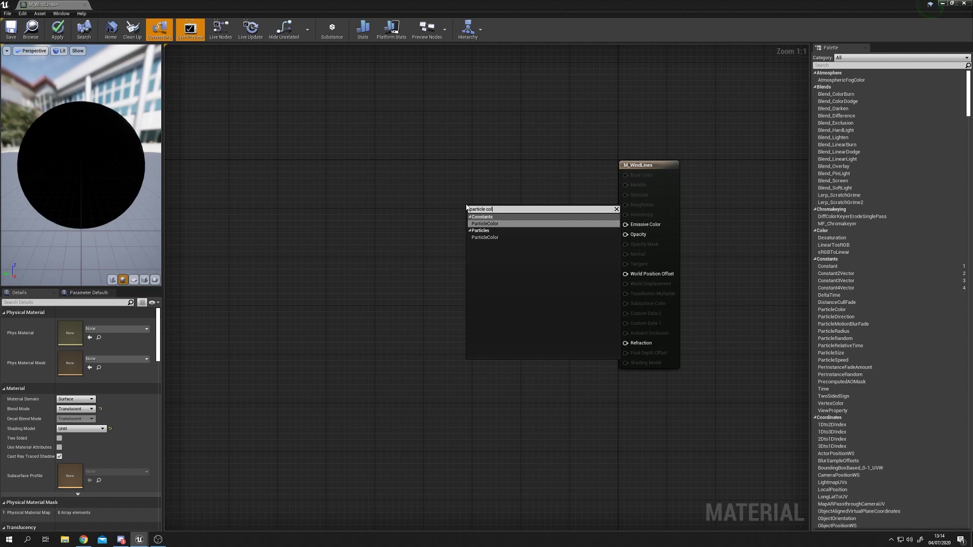
pyautogui.press('Return')
pyautogui.moveTo(480, 213); pyautogui.dragTo(652, 229)
pyautogui.moveTo(399, 215); pyautogui.dragTo(447, 263)
pyautogui.moveTo(89, 172); pyautogui.dragTo(85, 166)
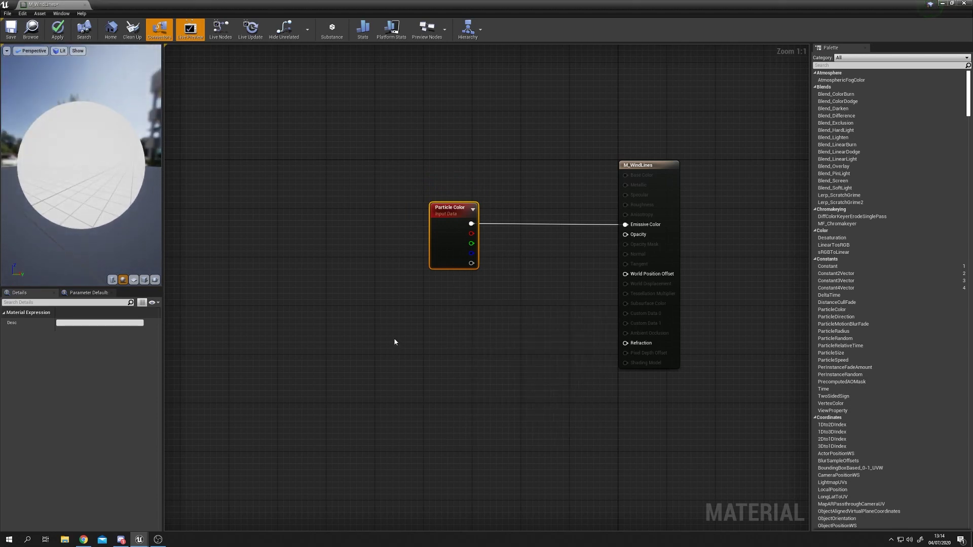
# - Multiply Particle Color's alpha by a RadialGradientExponential node to drive Opacity
pyautogui.rightClick(411, 337)
pyautogui.write('radial g')
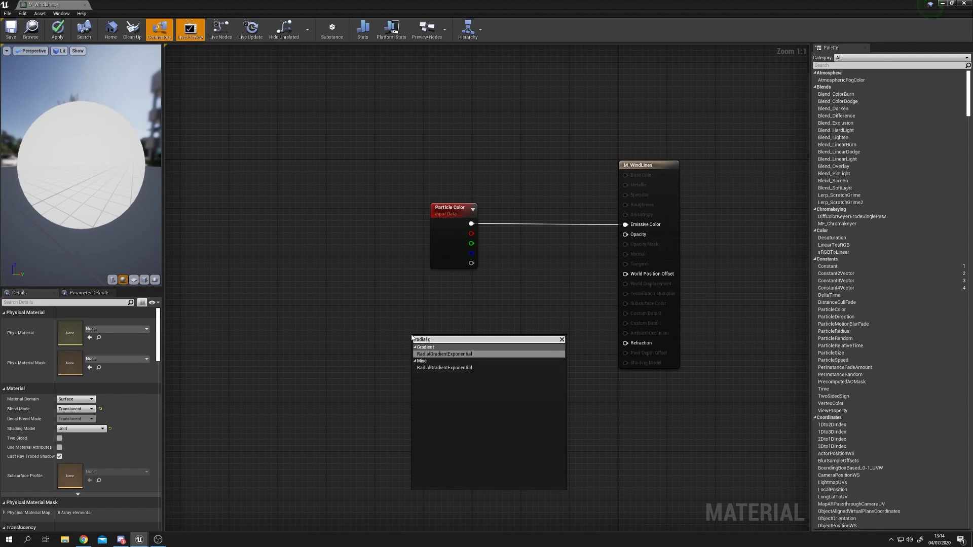
pyautogui.click(444, 354)
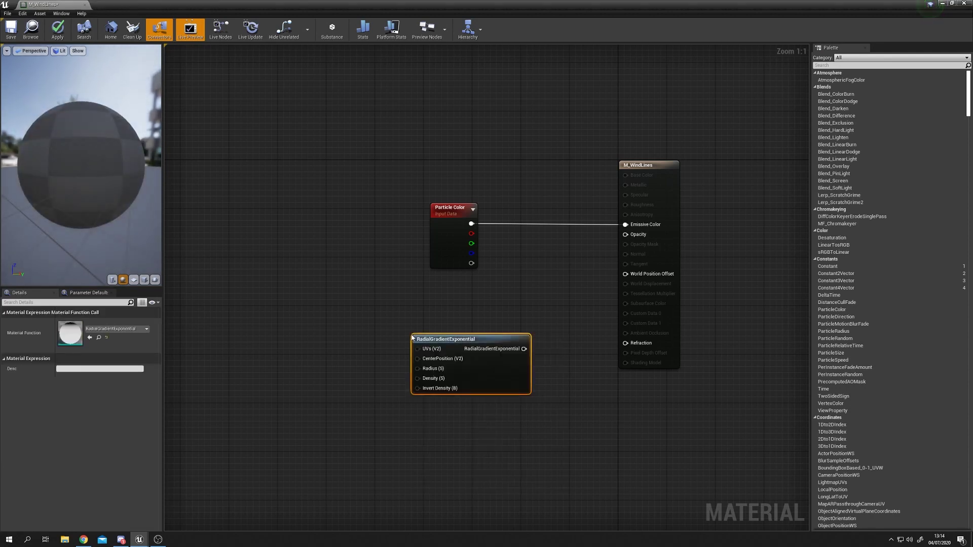
pyautogui.moveTo(469, 339); pyautogui.dragTo(414, 308)
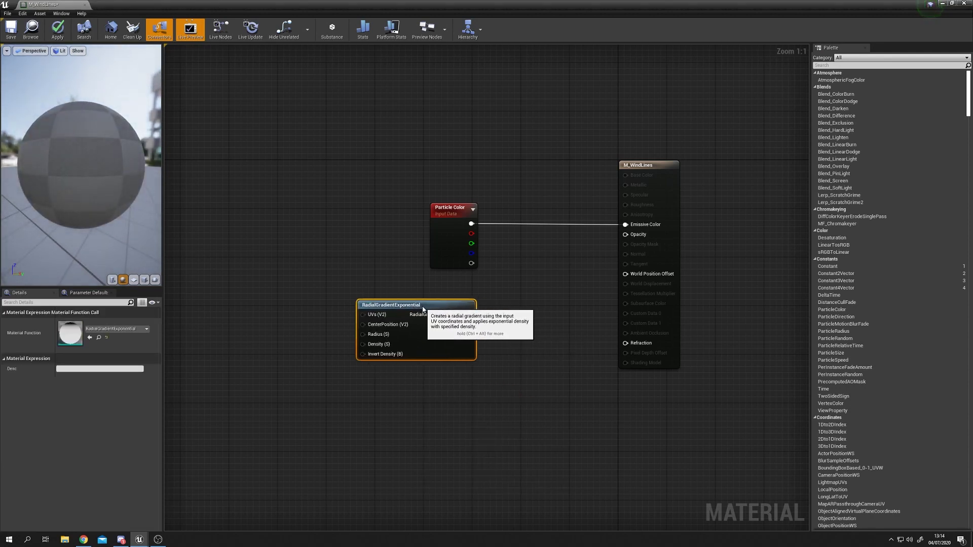
pyautogui.click(543, 285)
pyautogui.moveTo(550, 282); pyautogui.dragTo(521, 278)
pyautogui.moveTo(555, 278); pyautogui.dragTo(532, 287)
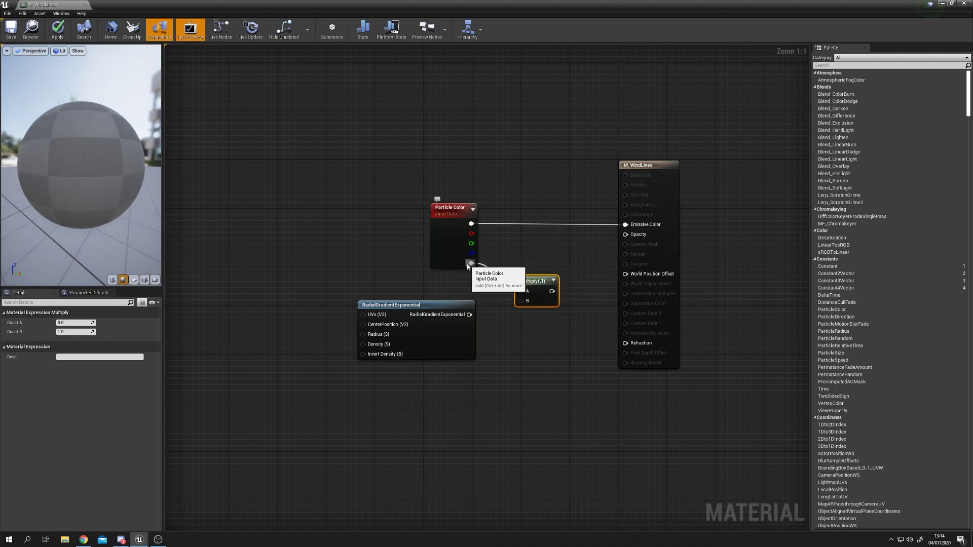
pyautogui.moveTo(469, 314); pyautogui.dragTo(626, 234)
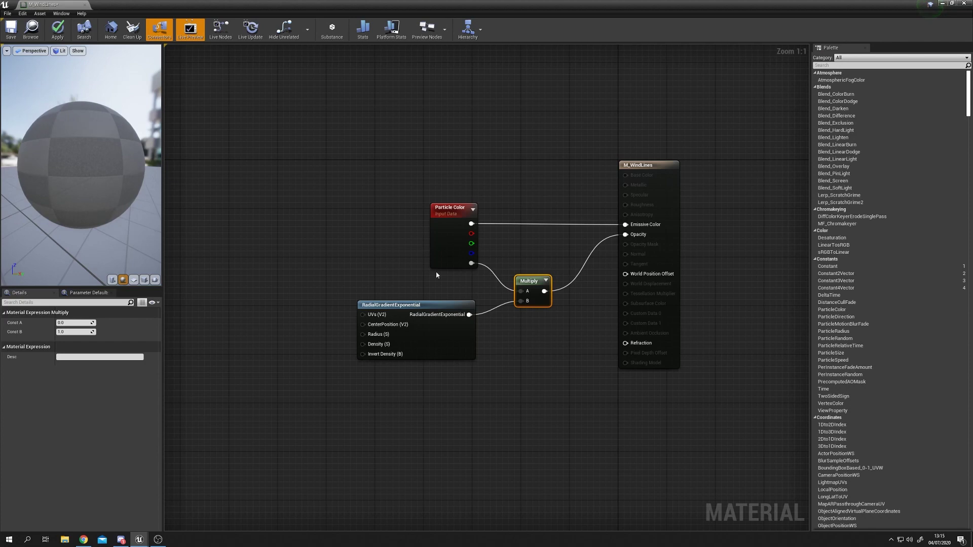
pyautogui.moveTo(81, 161)
pyautogui.mouseDown()
pyautogui.moveTo(83, 175)
pyautogui.moveTo(86, 158)
pyautogui.mouseUp()
pyautogui.moveTo(105, 205)
pyautogui.mouseDown()
pyautogui.moveTo(88, 233)
pyautogui.moveTo(99, 213)
pyautogui.mouseUp()
# - Apply and save M_WindLines, then close the material editor
pyautogui.click(57, 29)
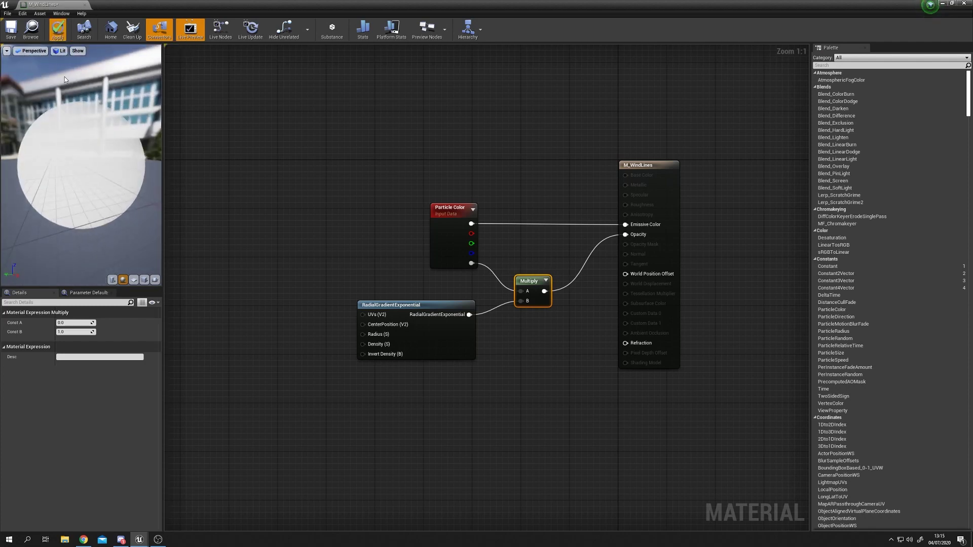
pyautogui.click(11, 31)
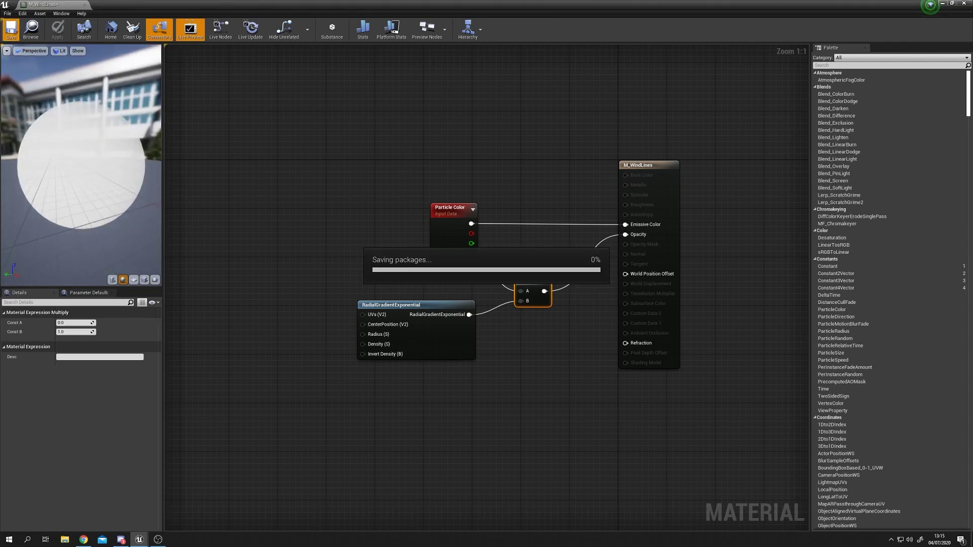
pyautogui.click(964, 3)
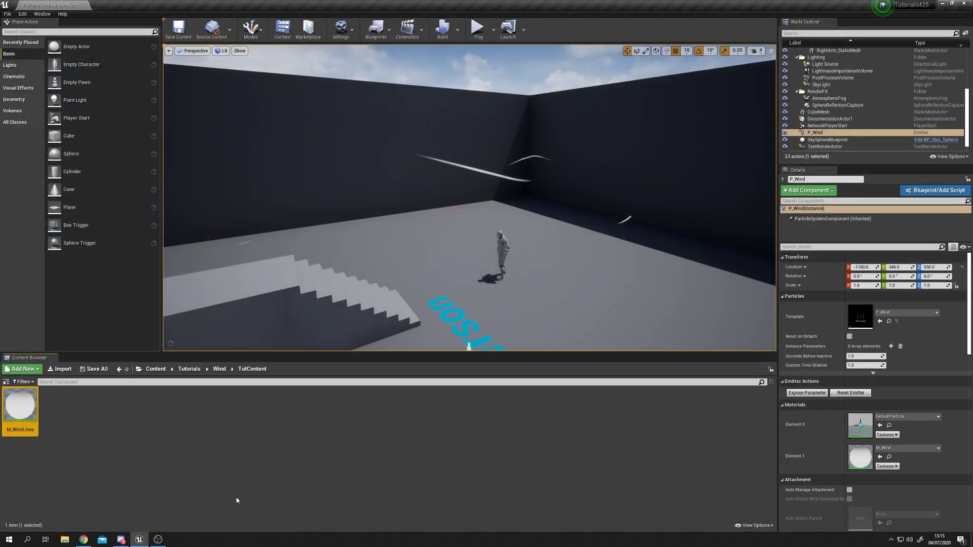
# - Create a particle system named P_WindLines and open it in Cascade
pyautogui.rightClick(69, 424)
pyautogui.click(142, 272)
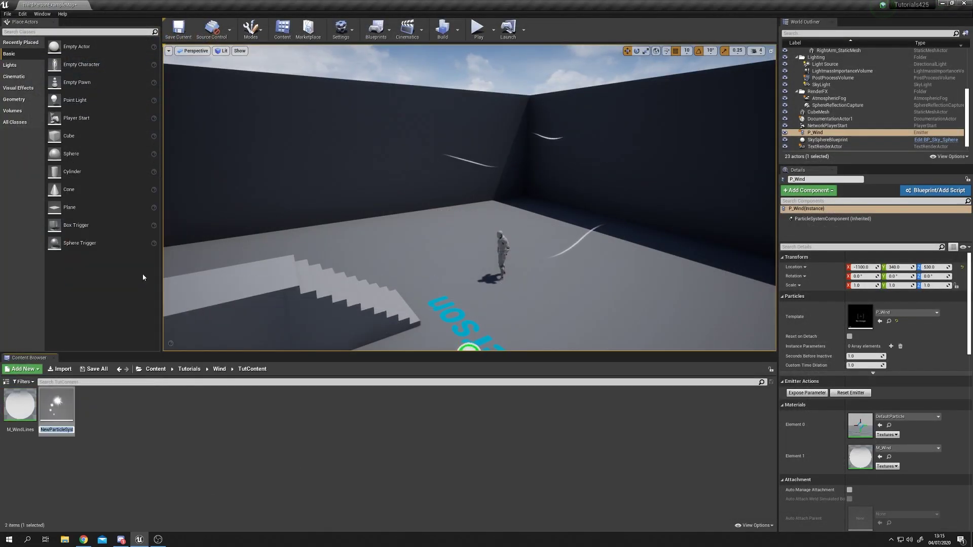
pyautogui.write('P_WindLi')
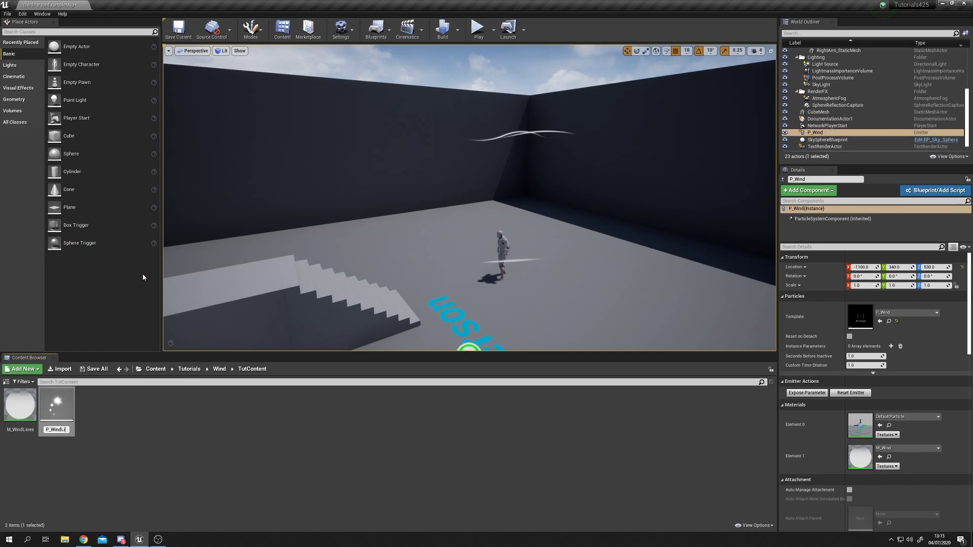
pyautogui.write('nes')
pyautogui.press('Return')
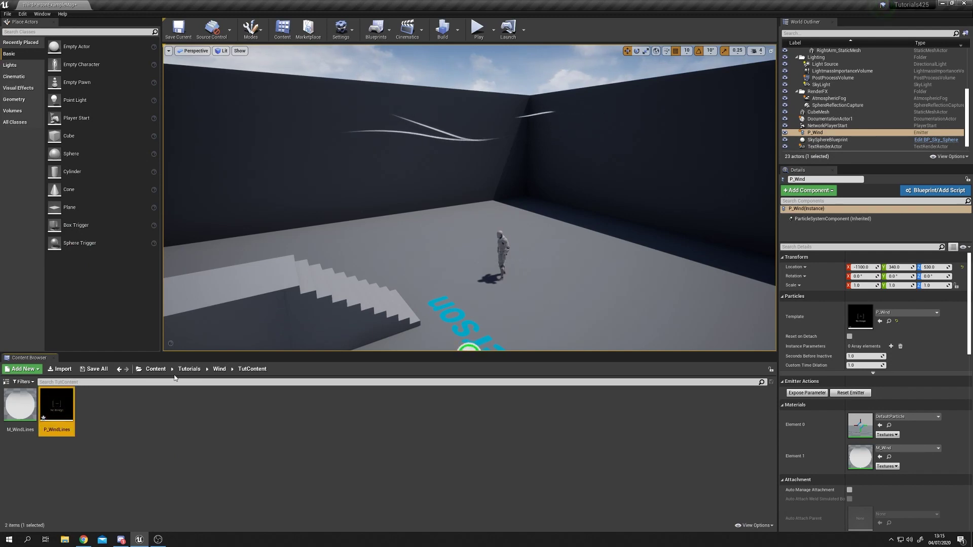
pyautogui.doubleClick(54, 416)
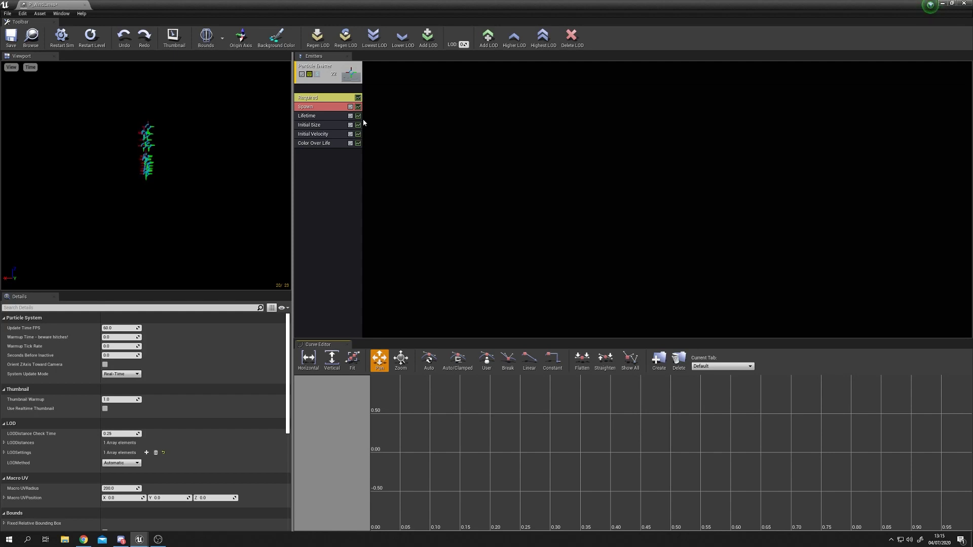
# - Rename the emitter from Particle Emitter to Points
pyautogui.rightClick(306, 65)
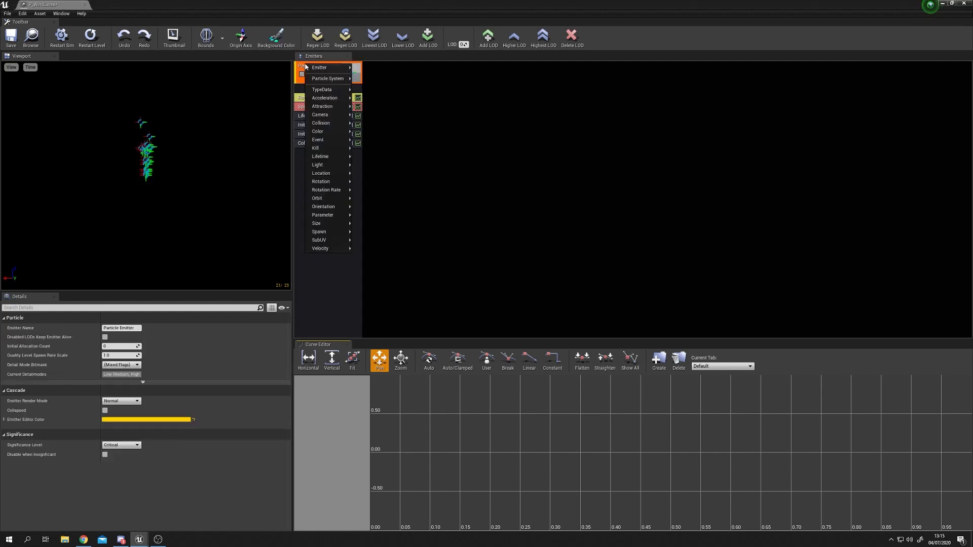
pyautogui.moveTo(334, 69)
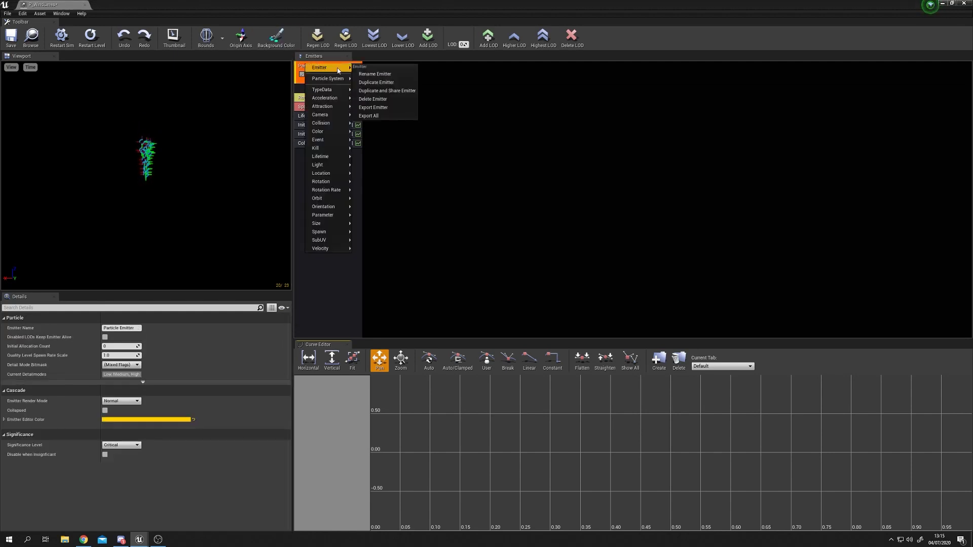
pyautogui.click(374, 74)
pyautogui.write('Poi')
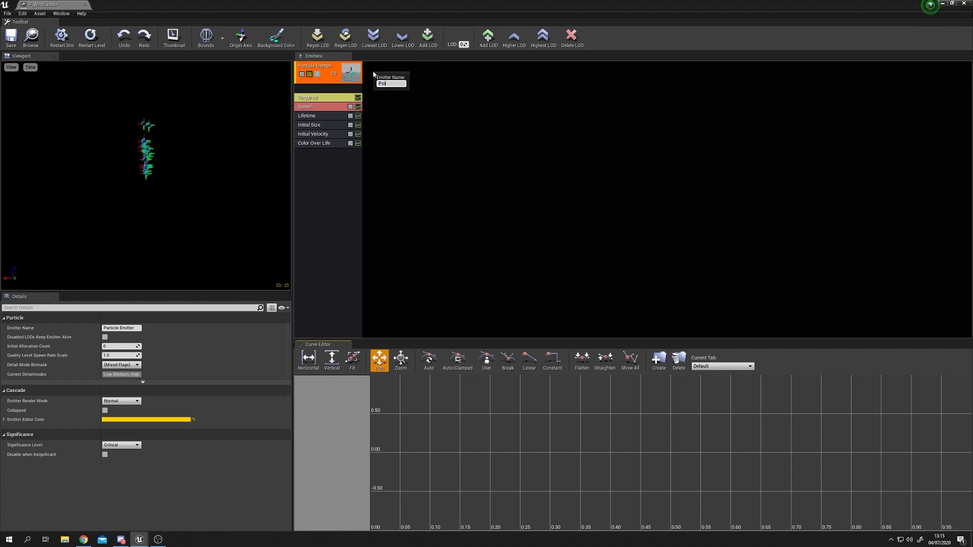
pyautogui.write('nts')
pyautogui.press('Return')
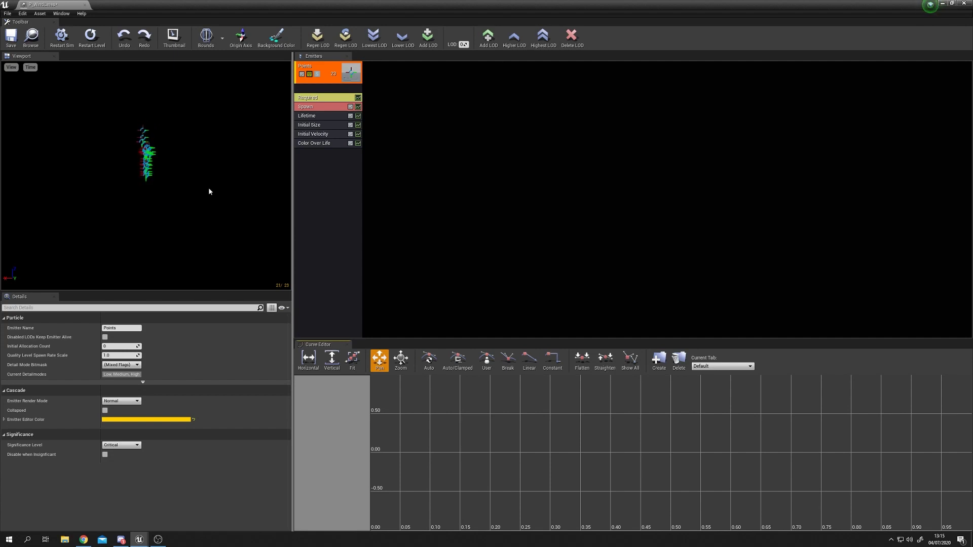
# - Set the Points emitter's Initial Velocity maximum to 200, 30, 40
pyautogui.click(325, 135)
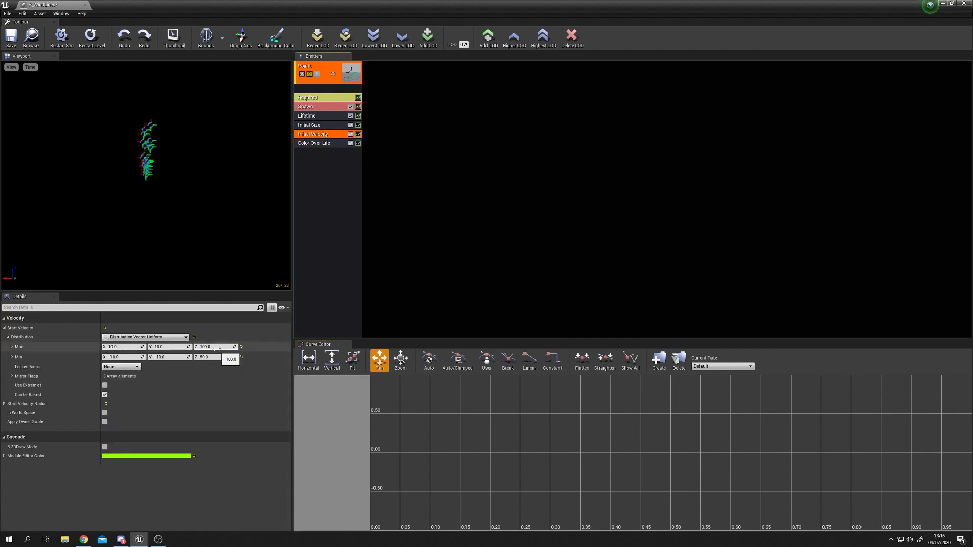
pyautogui.click(130, 347)
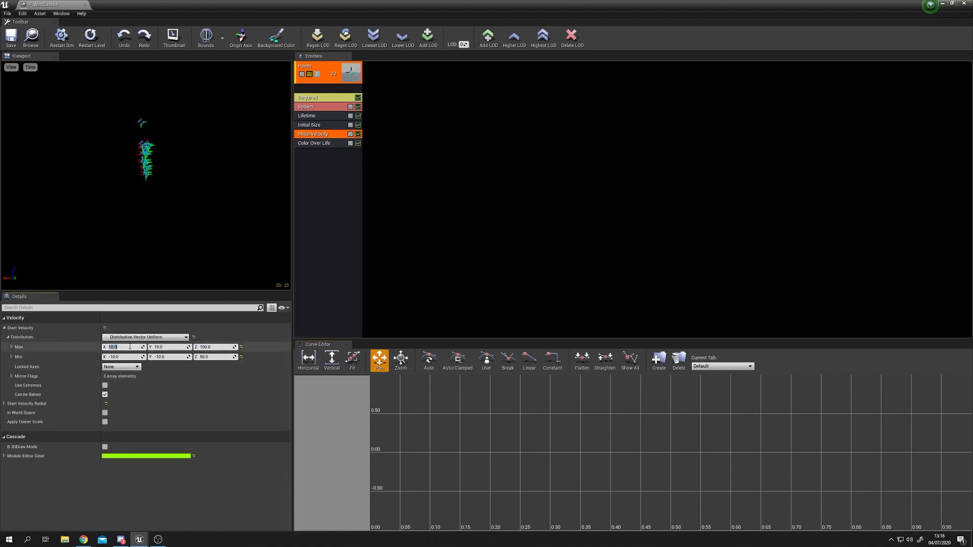
pyautogui.write('200')
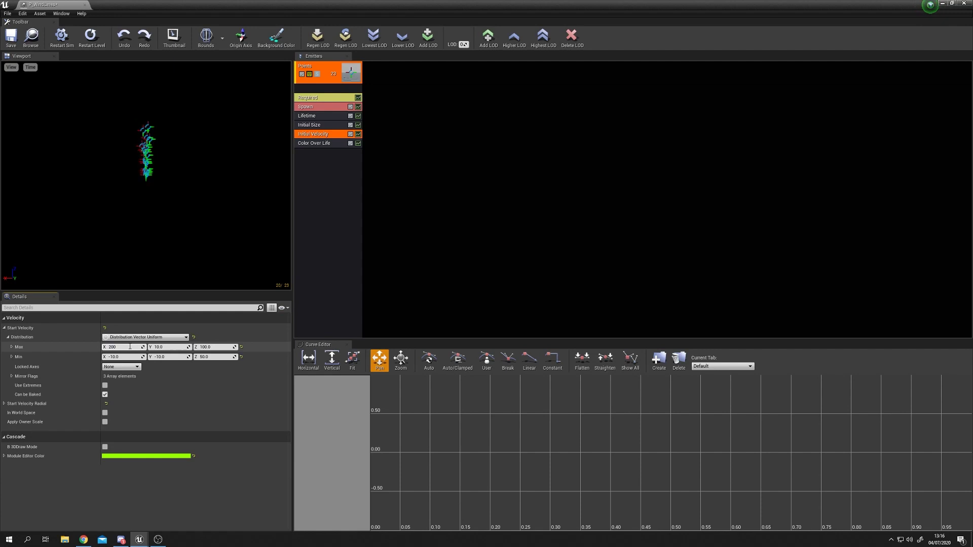
pyautogui.press('Tab')
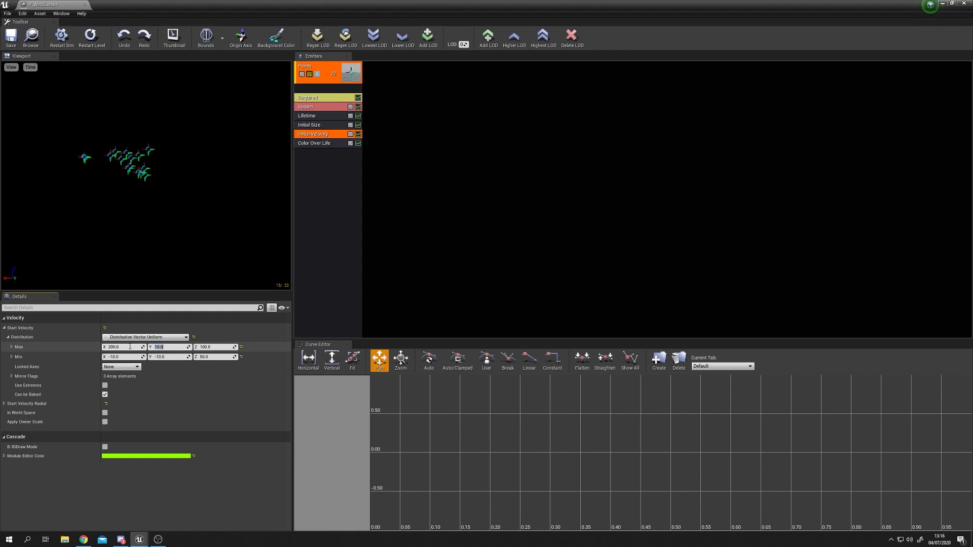
pyautogui.write('30')
pyautogui.press('Tab')
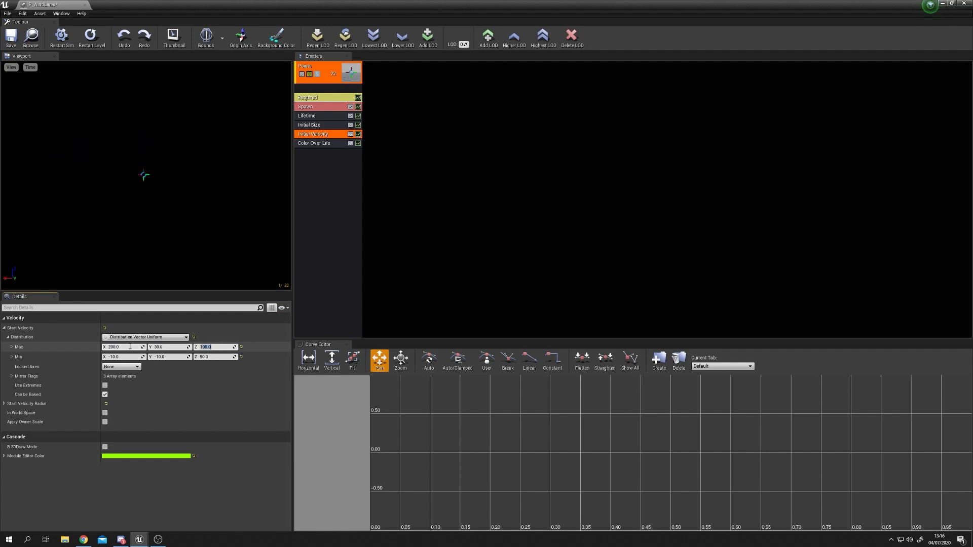
pyautogui.write('40')
pyautogui.press('Tab')
# - Set the Initial Velocity minimum to 150, -30, -40 and inspect the particles in the preview
pyautogui.write('1')
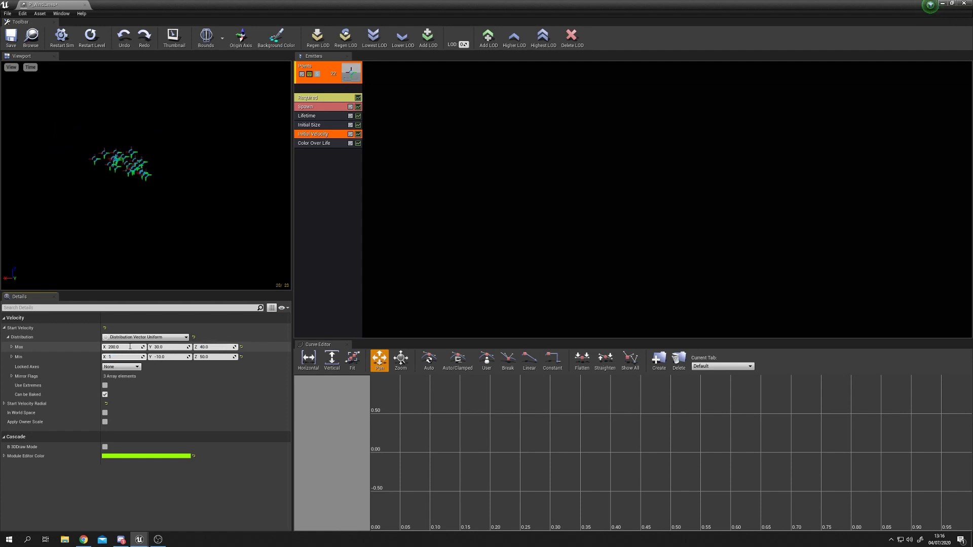
pyautogui.write('50')
pyautogui.press('Tab')
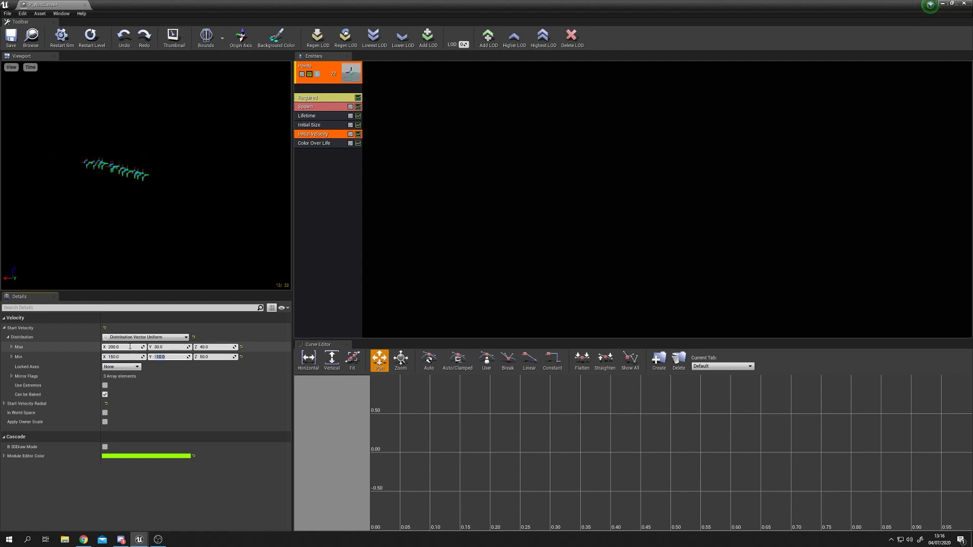
pyautogui.press('Tab')
pyautogui.write('-4')
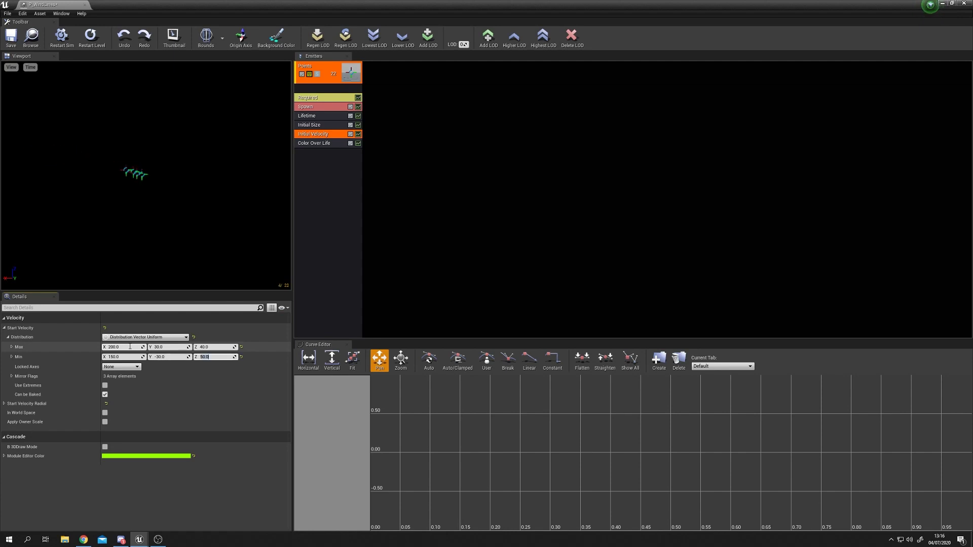
pyautogui.write('0')
pyautogui.press('Return')
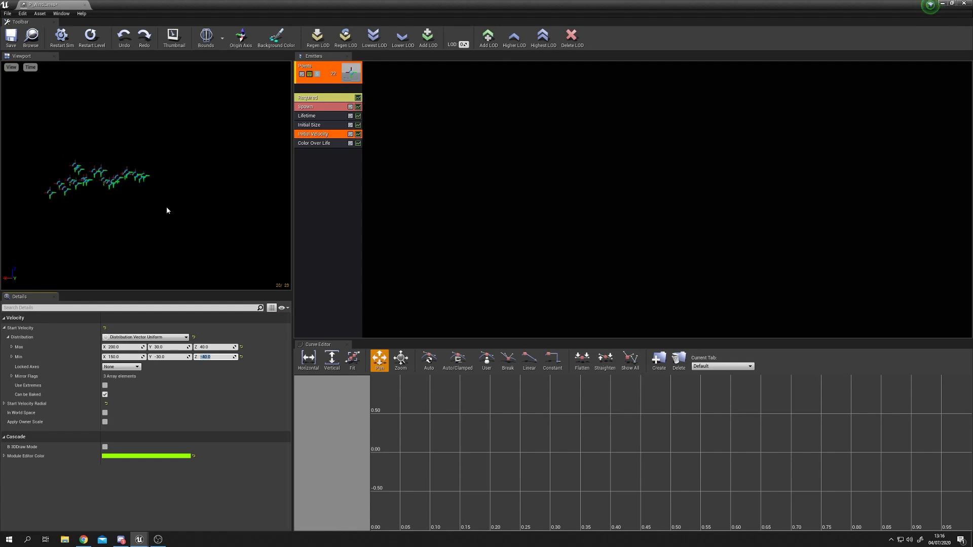
pyautogui.moveTo(122, 215); pyautogui.dragTo(172, 193)
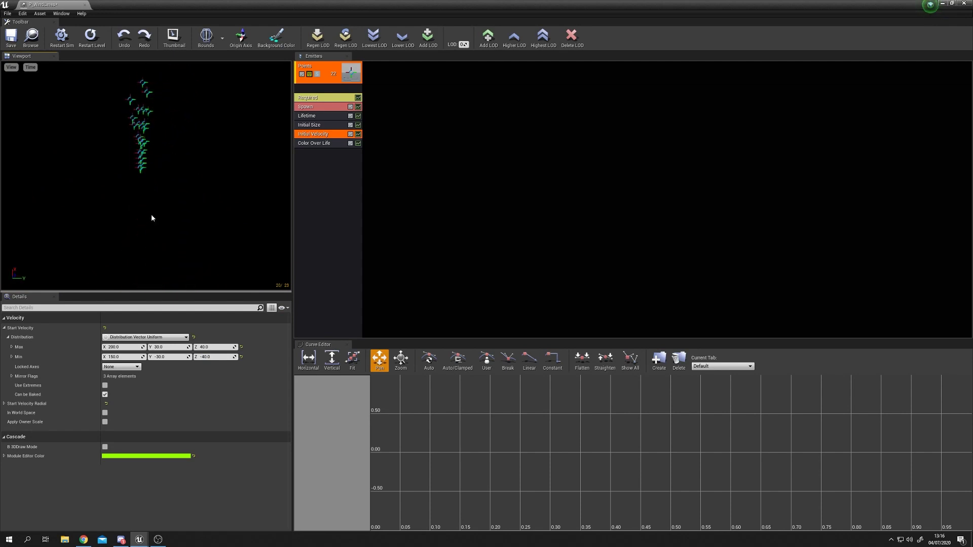
pyautogui.moveTo(148, 165)
pyautogui.mouseDown()
pyautogui.moveTo(182, 173)
pyautogui.moveTo(149, 165)
pyautogui.mouseUp()
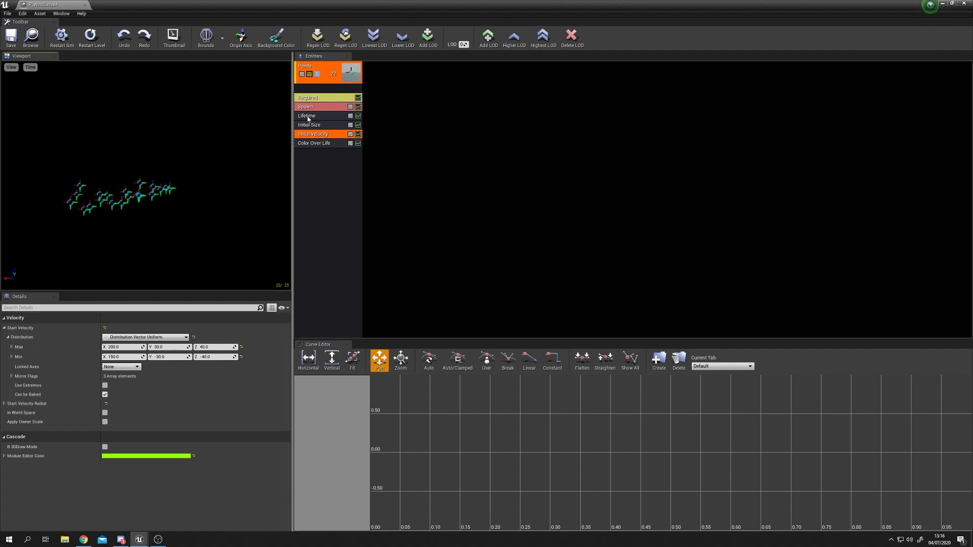
# - Lower the Points emitter's Spawn rate constant to 0.5
pyautogui.click(326, 107)
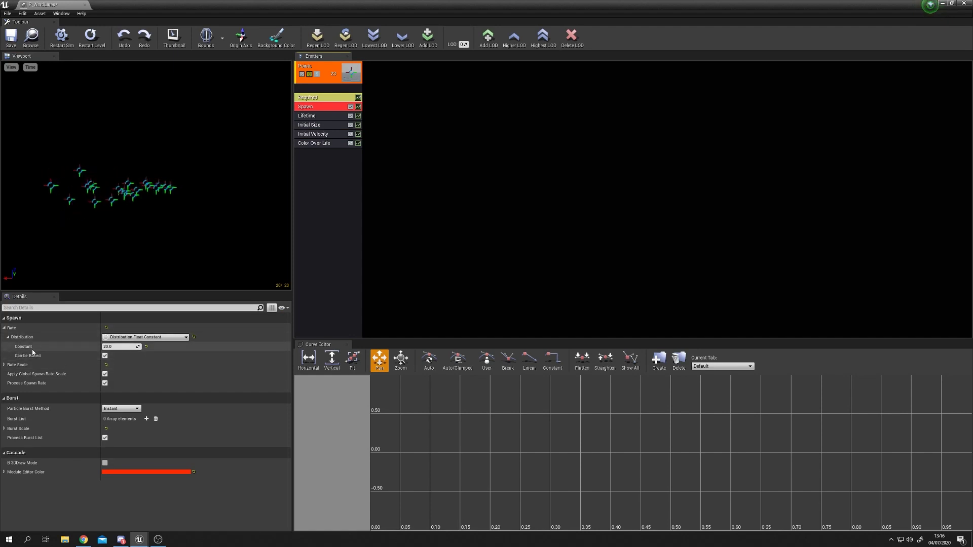
pyautogui.click(120, 346)
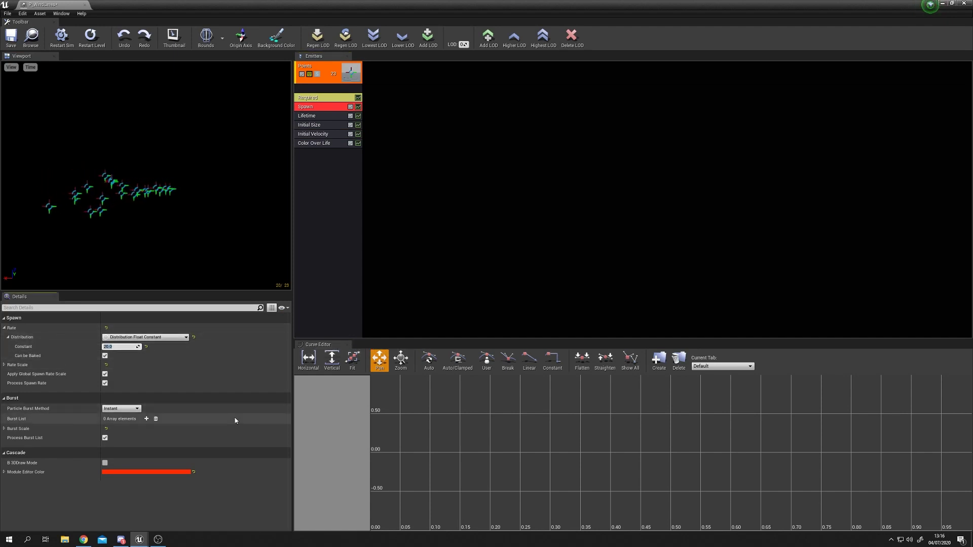
pyautogui.write('5')
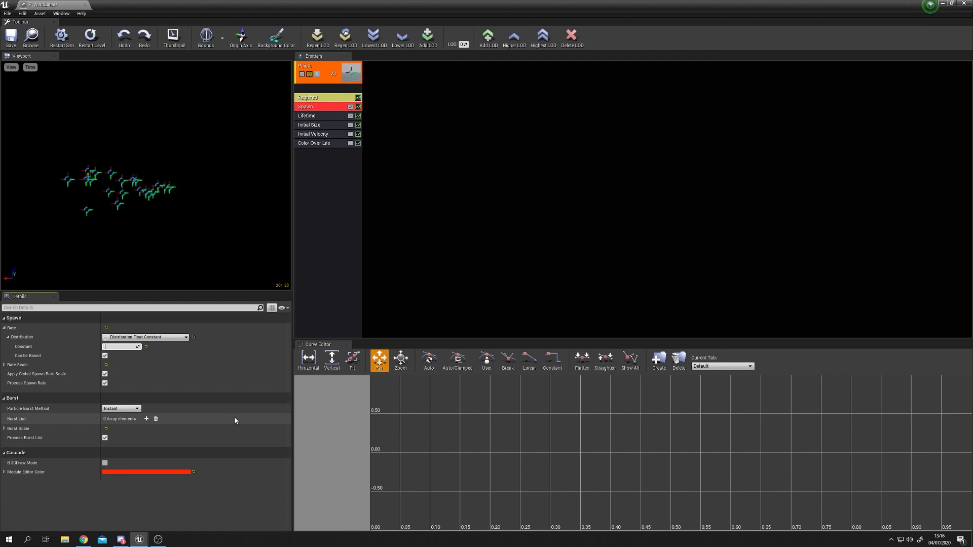
pyautogui.press('BackSpace')
pyautogui.write('0.5')
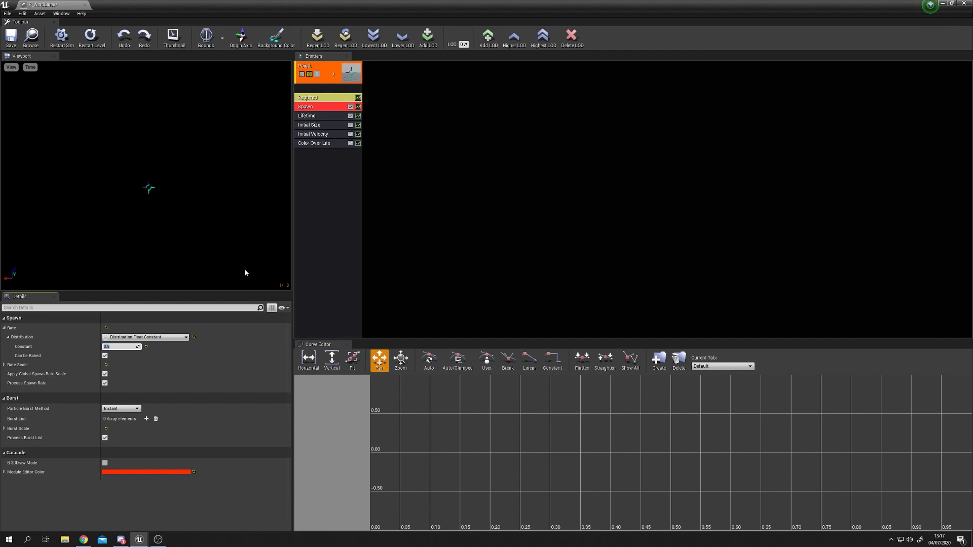
# - Add a new sprite emitter and rename it Wind
pyautogui.rightClick(396, 159)
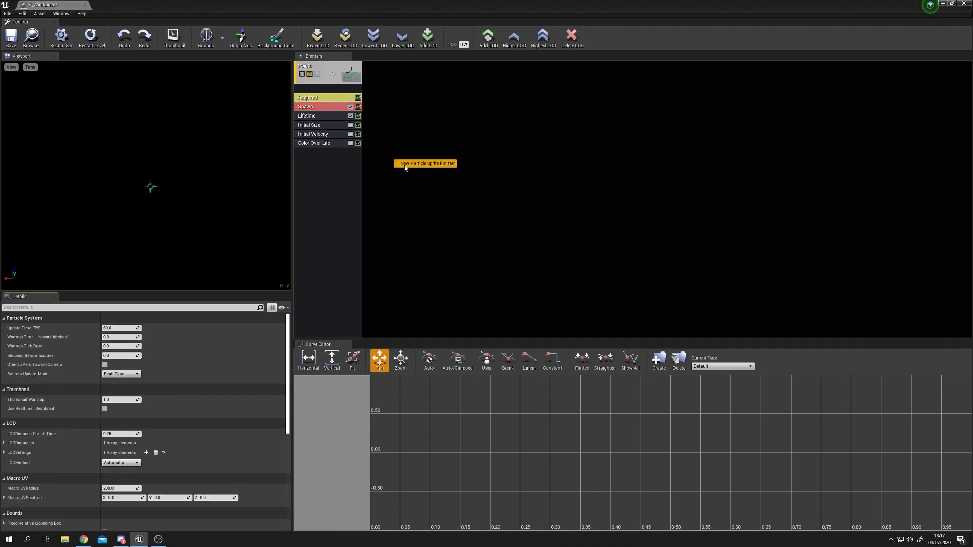
pyautogui.click(405, 164)
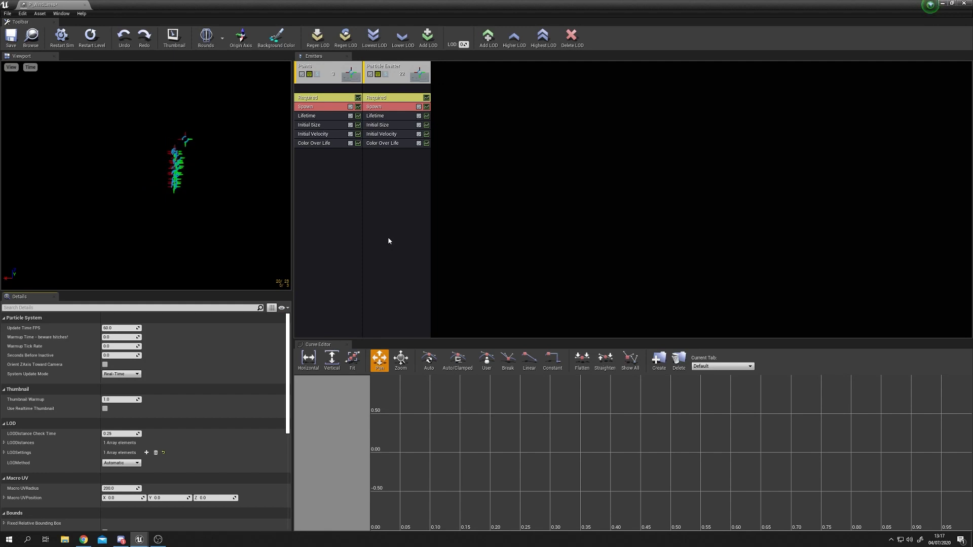
pyautogui.rightClick(399, 68)
pyautogui.moveTo(437, 75)
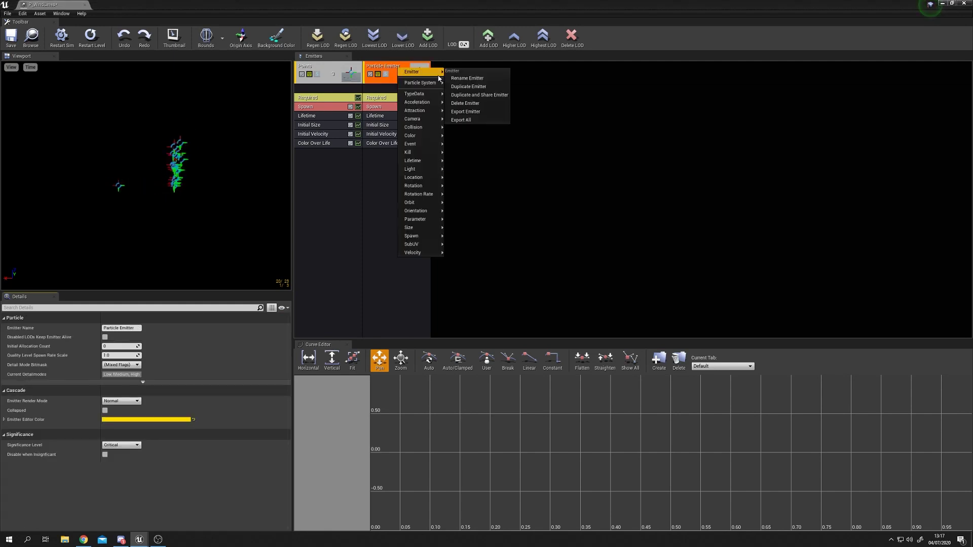
pyautogui.click(479, 78)
pyautogui.write('Wind')
pyautogui.press('Return')
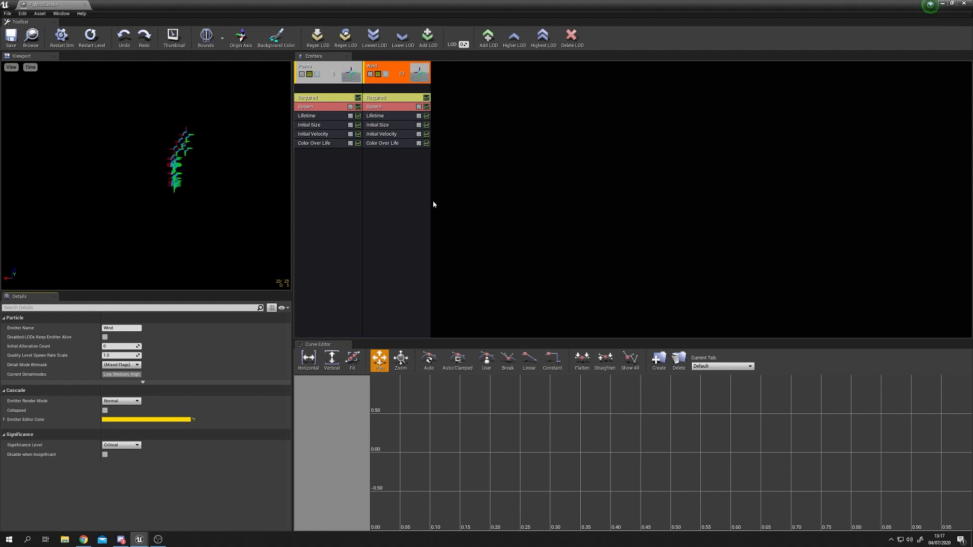
# - Set the Wind emitter's Spawn rate constant to 0
pyautogui.click(365, 105)
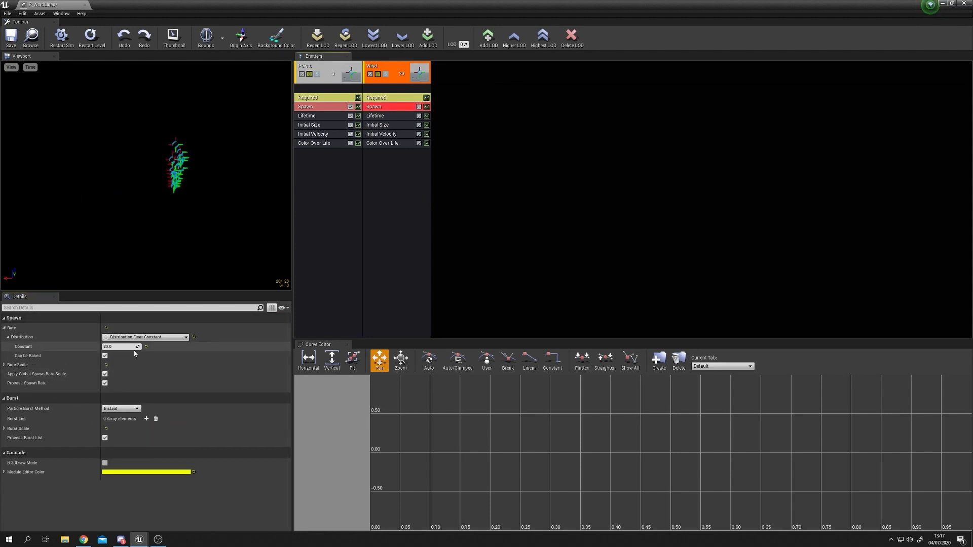
pyautogui.write('0')
pyautogui.press('Return')
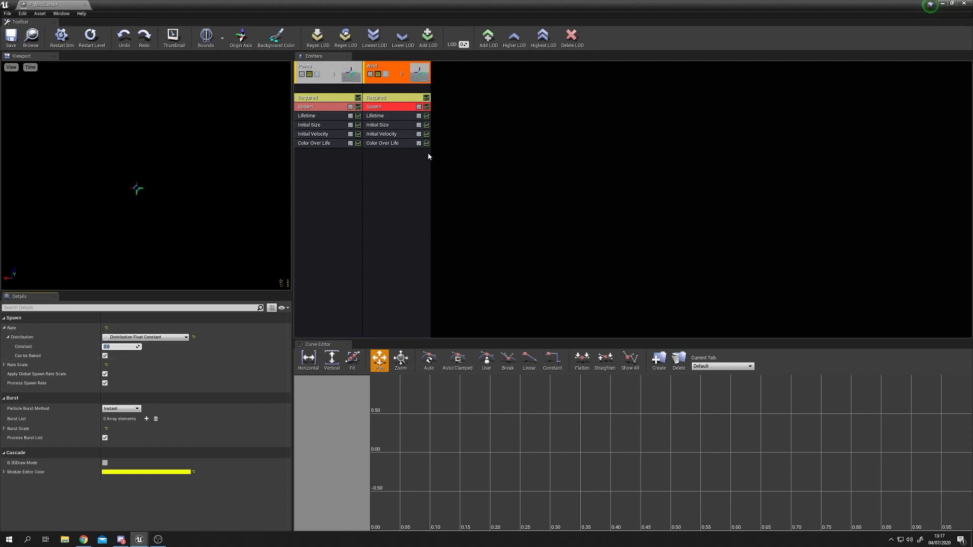
# - Give the Wind emitter New Ribbon Data type data and review its trail settings
pyautogui.rightClick(386, 176)
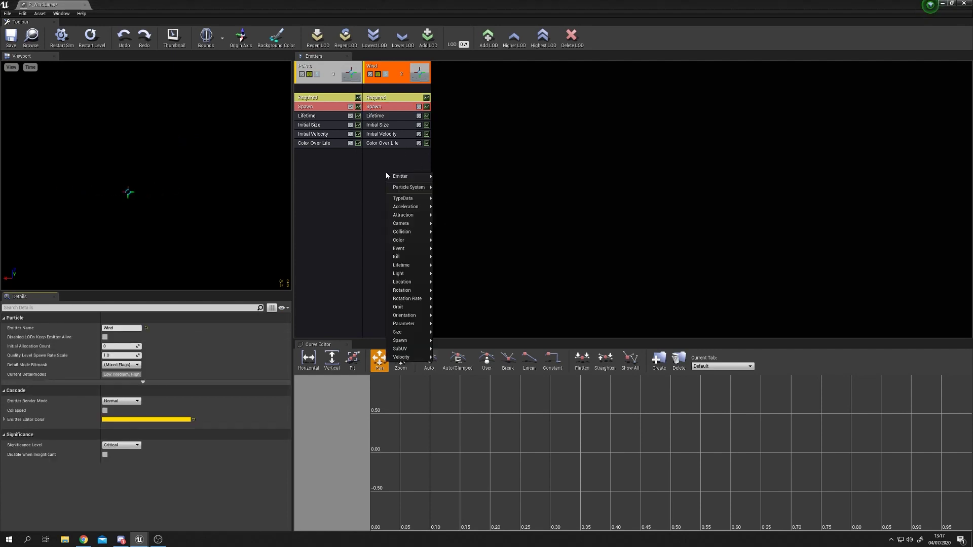
pyautogui.moveTo(422, 202)
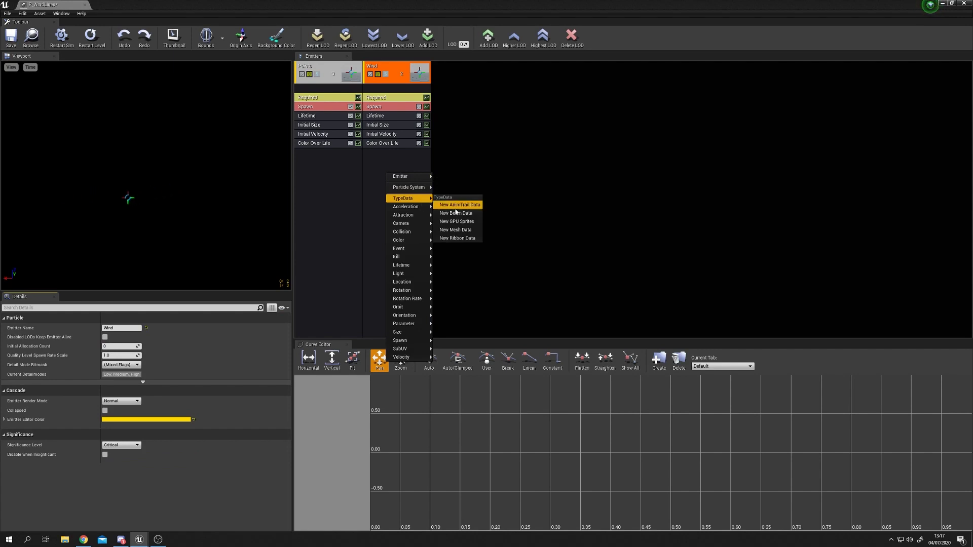
pyautogui.click(462, 238)
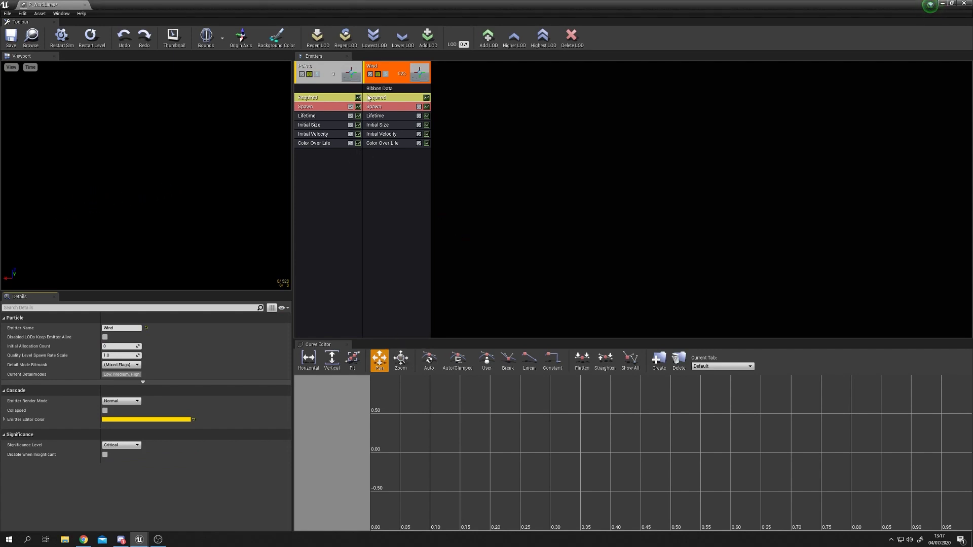
pyautogui.click(390, 89)
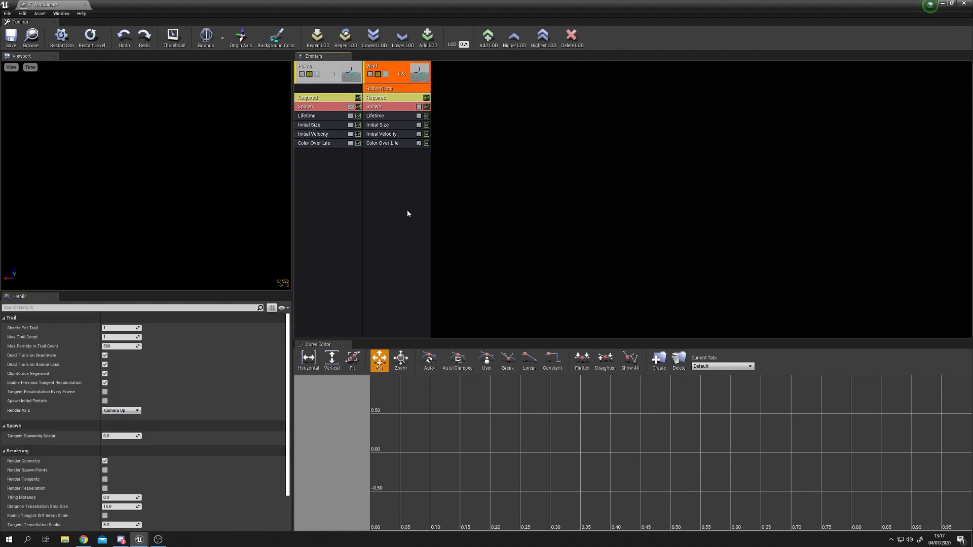
pyautogui.click(396, 174)
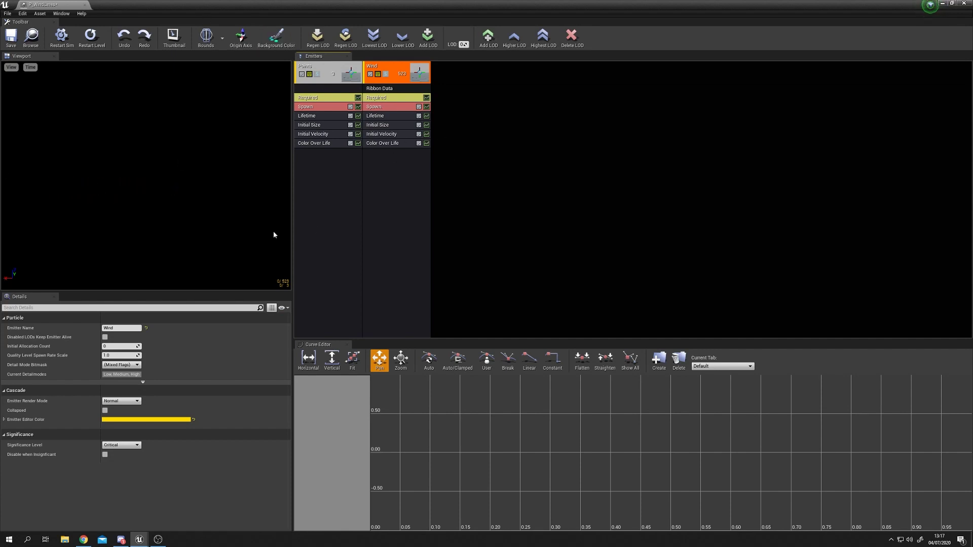
# - Add a trail Source module to the Wind emitter
pyautogui.rightClick(389, 197)
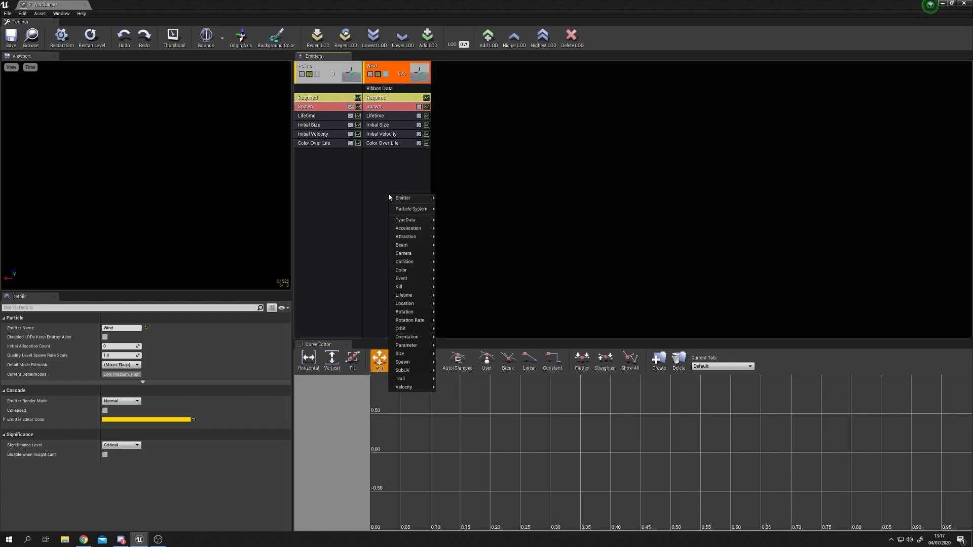
pyautogui.moveTo(389, 197)
pyautogui.moveTo(409, 381)
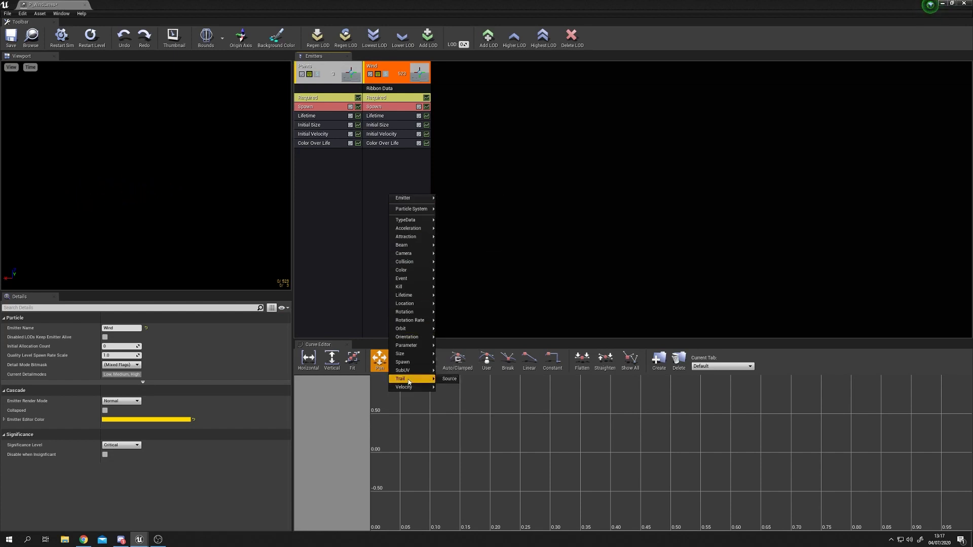
pyautogui.click(448, 380)
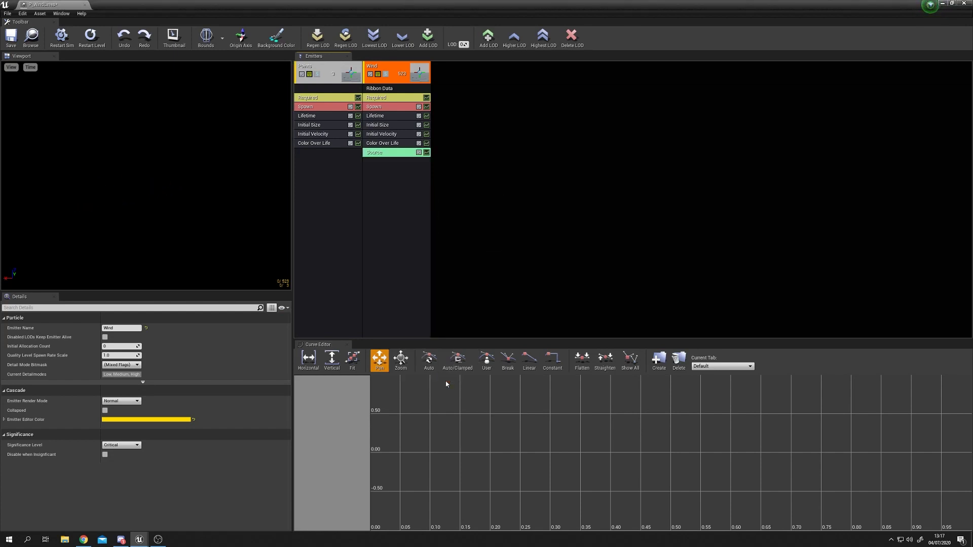
pyautogui.click(396, 153)
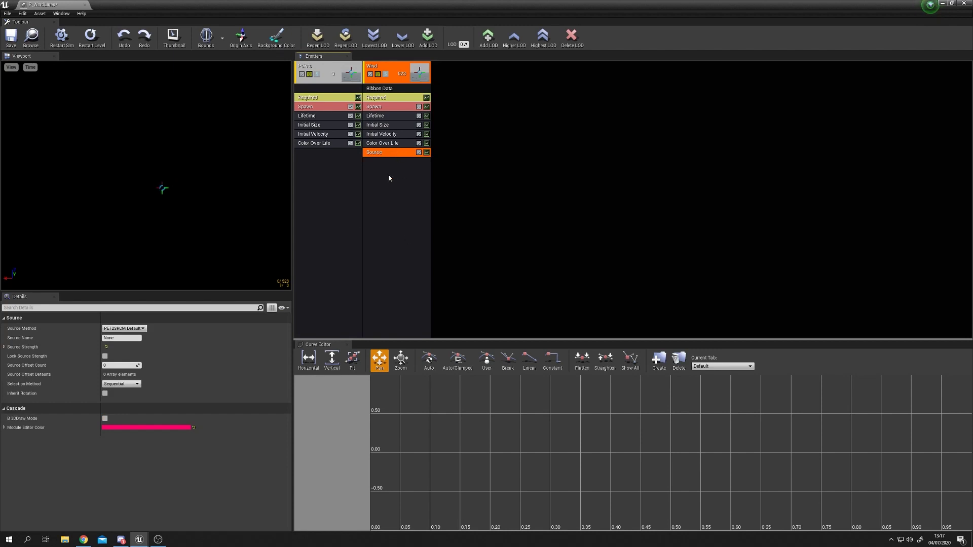
# - Set the Source module's method to Particle with source name Points
pyautogui.click(131, 328)
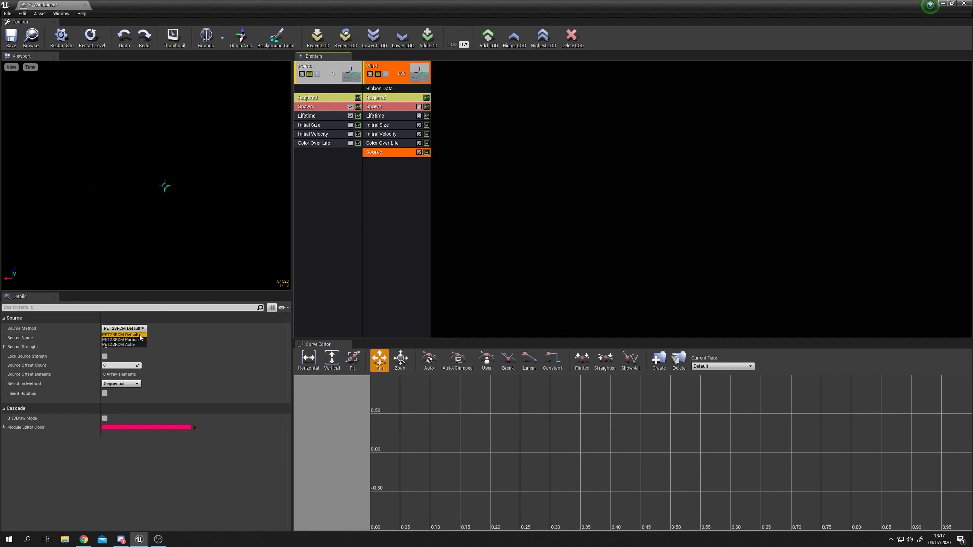
pyautogui.click(140, 340)
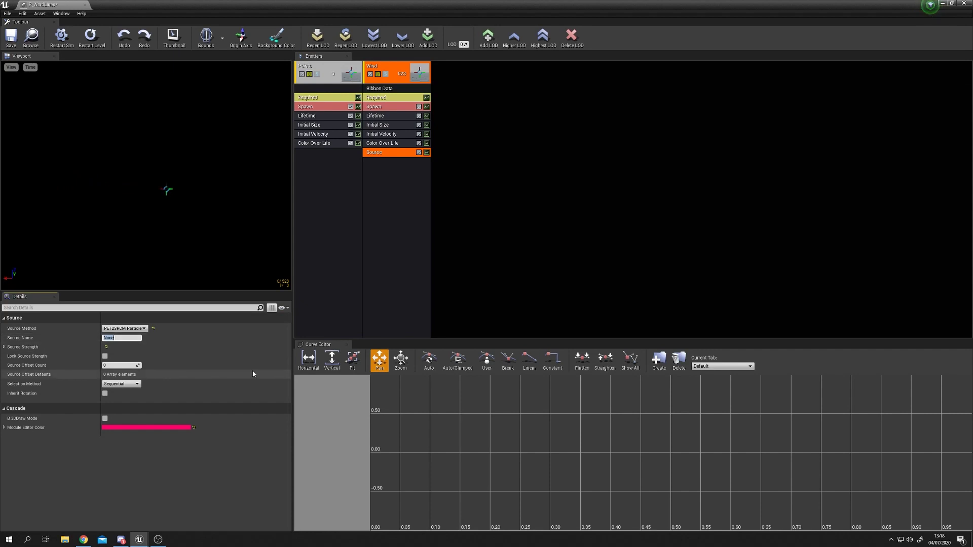
pyautogui.write('Points')
pyautogui.press('Return')
pyautogui.click(397, 197)
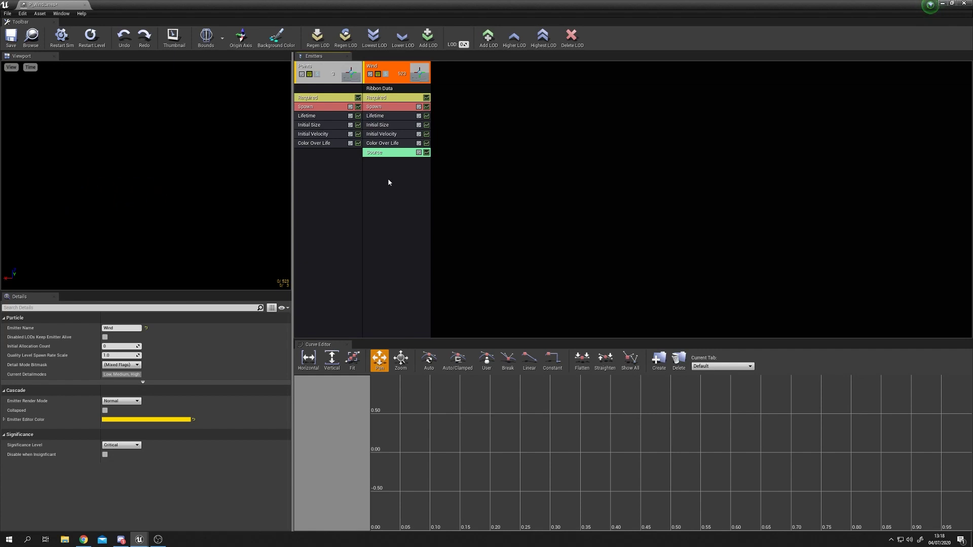
pyautogui.click(395, 107)
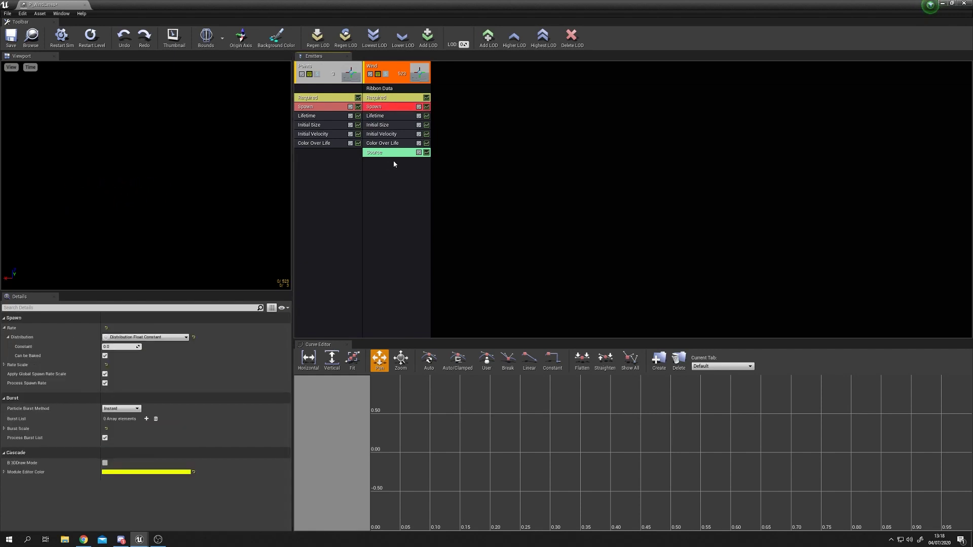
# - Add a Spawn PerUnit module to Wind with Unit Scalar 1.0 and Constant 1.0
pyautogui.rightClick(380, 187)
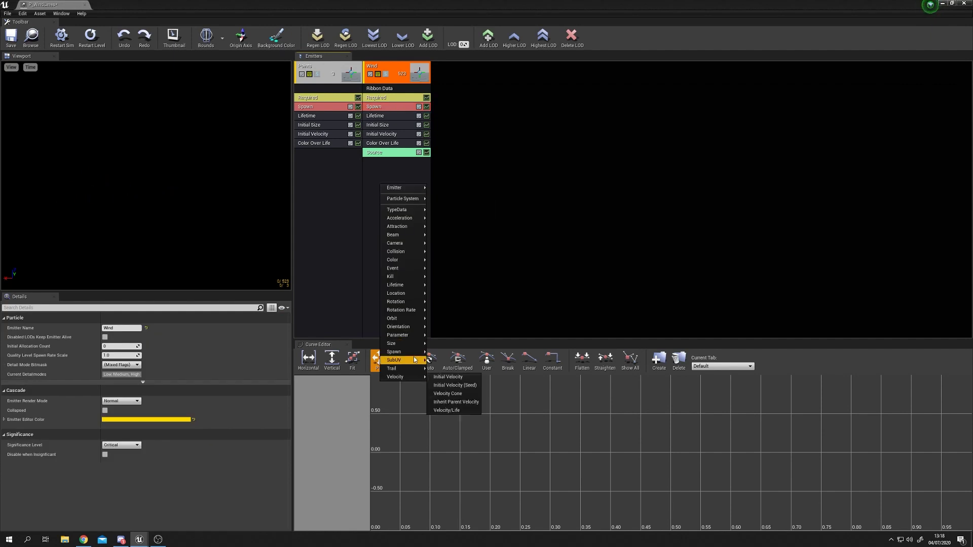
pyautogui.moveTo(416, 353)
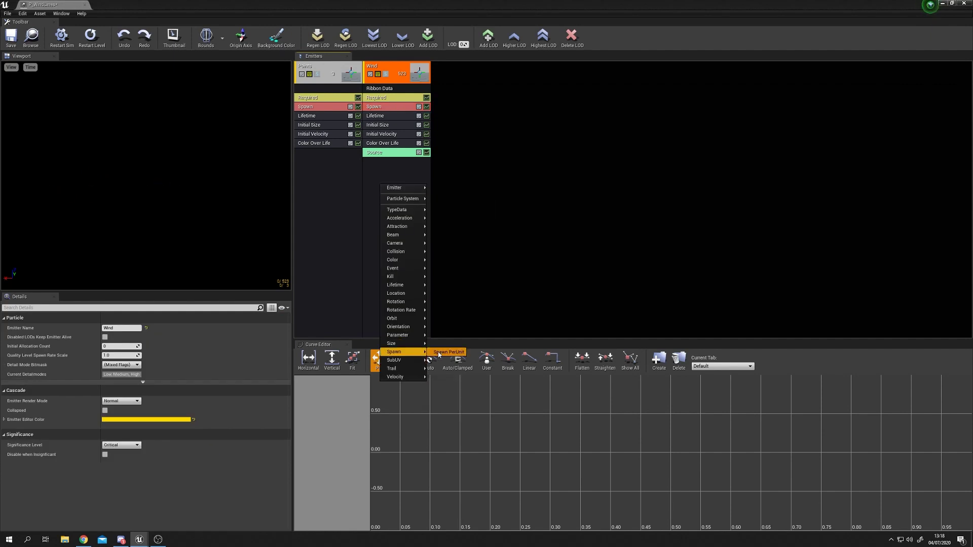
pyautogui.click(438, 353)
pyautogui.click(390, 163)
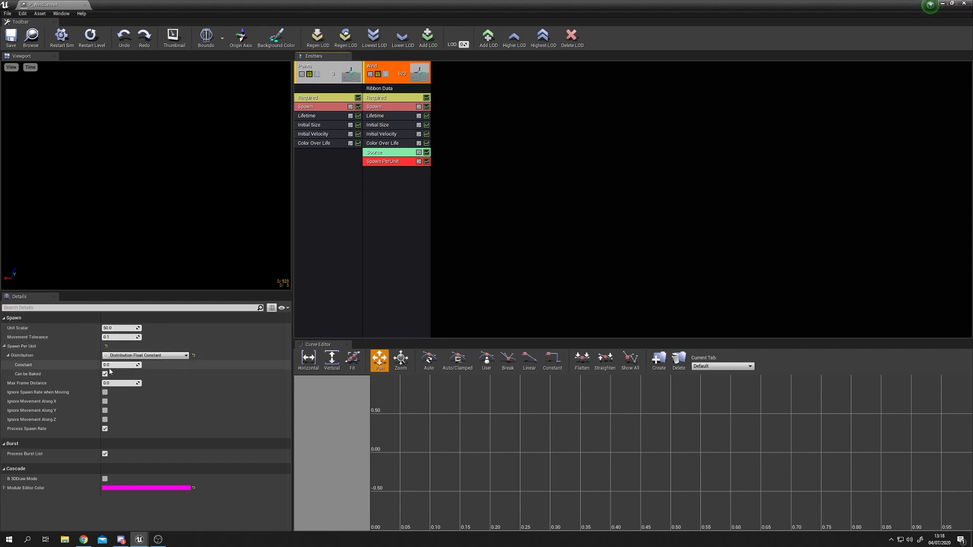
pyautogui.click(116, 328)
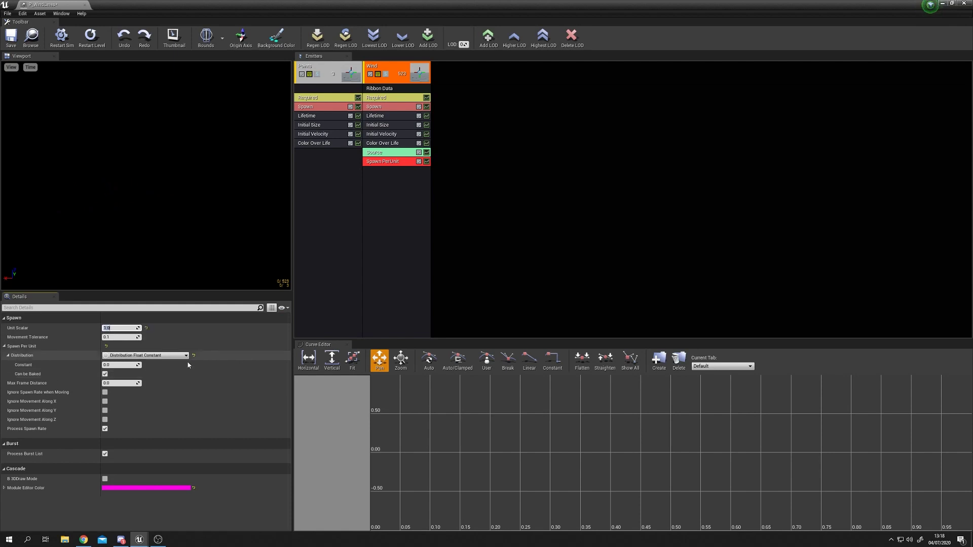
pyautogui.click(131, 366)
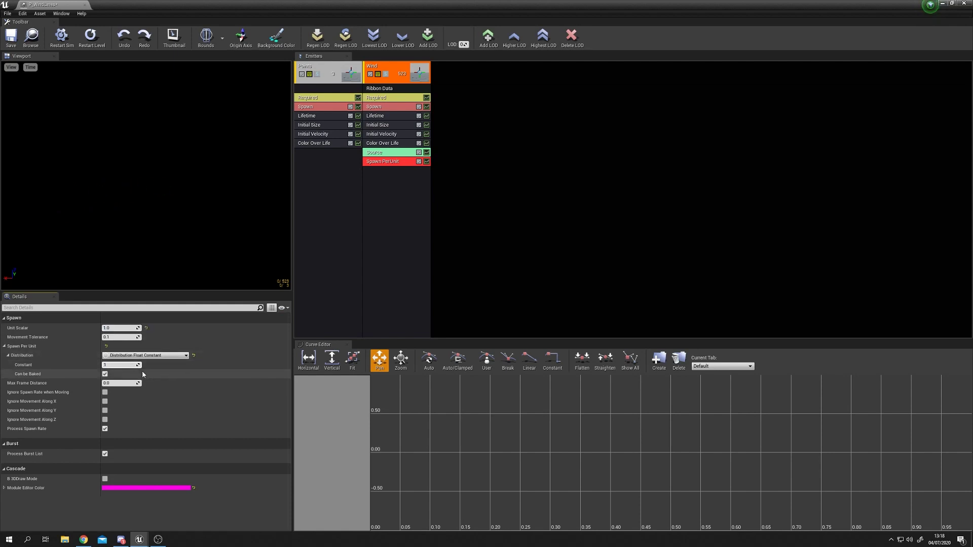
pyautogui.write('1')
pyautogui.press('Return')
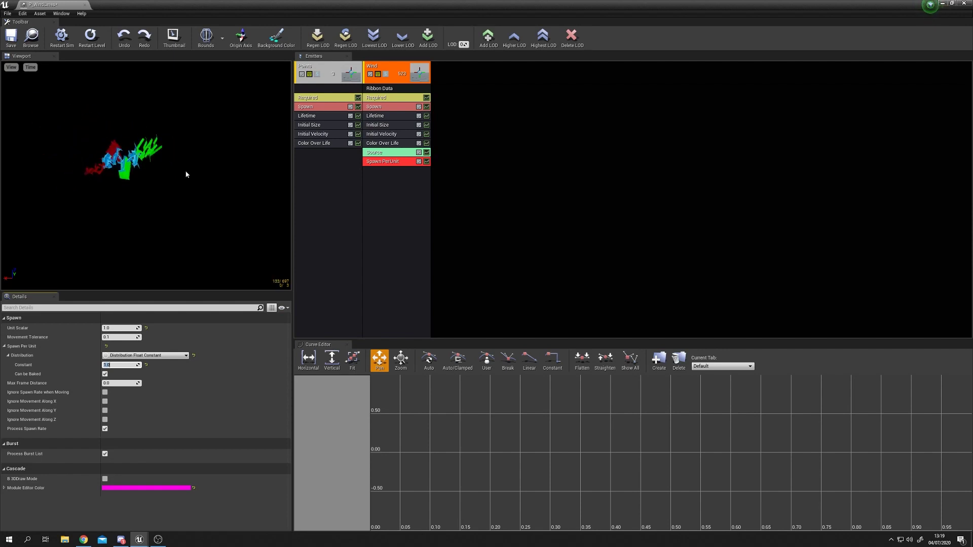
# - Delete the Wind emitter's Initial Velocity module and drag M_WindLines toward its Required Material slot
pyautogui.click(398, 134)
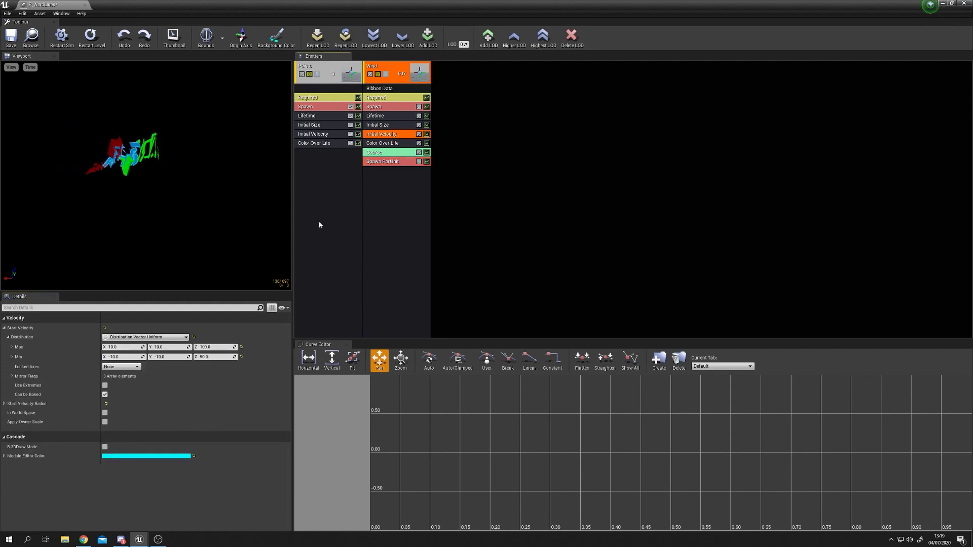
pyautogui.press('Delete')
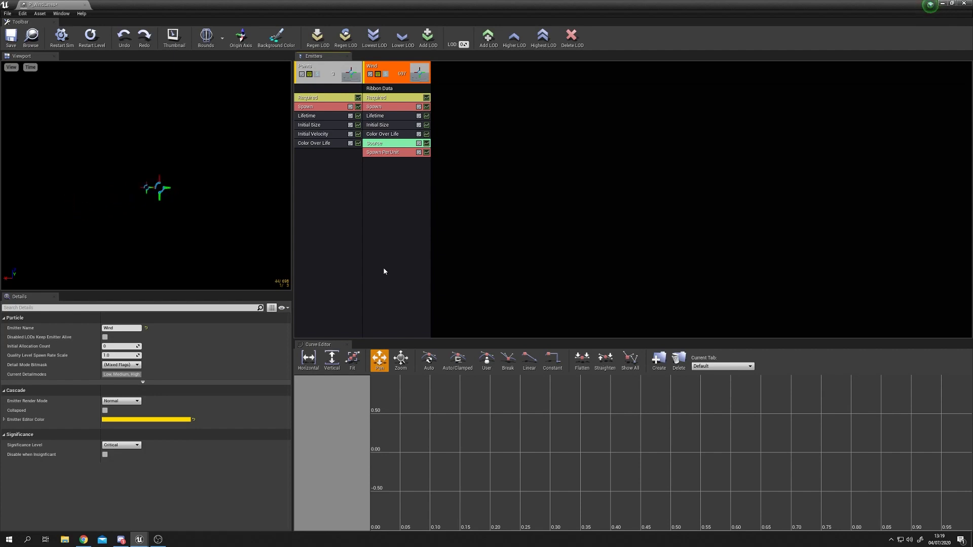
pyautogui.moveTo(470, 14); pyautogui.dragTo(462, 134)
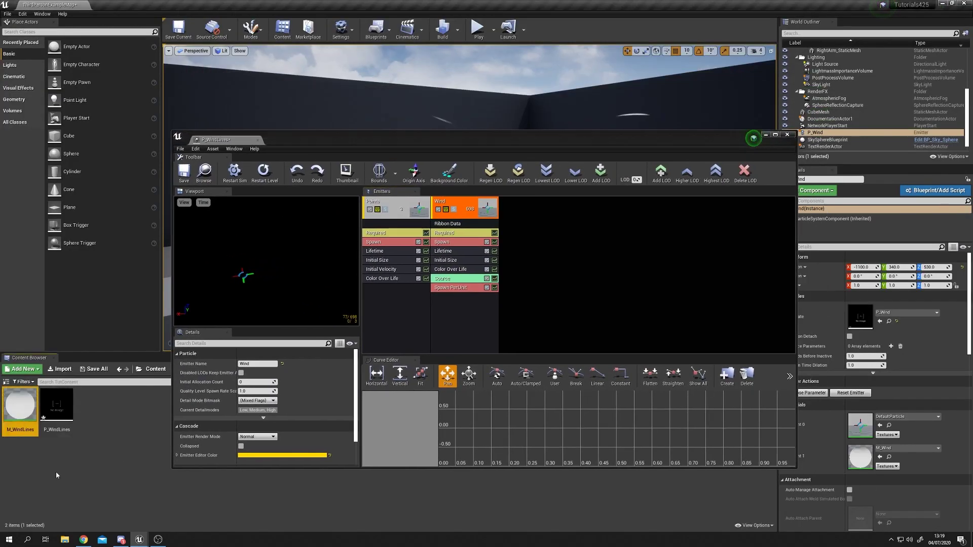
pyautogui.click(434, 242)
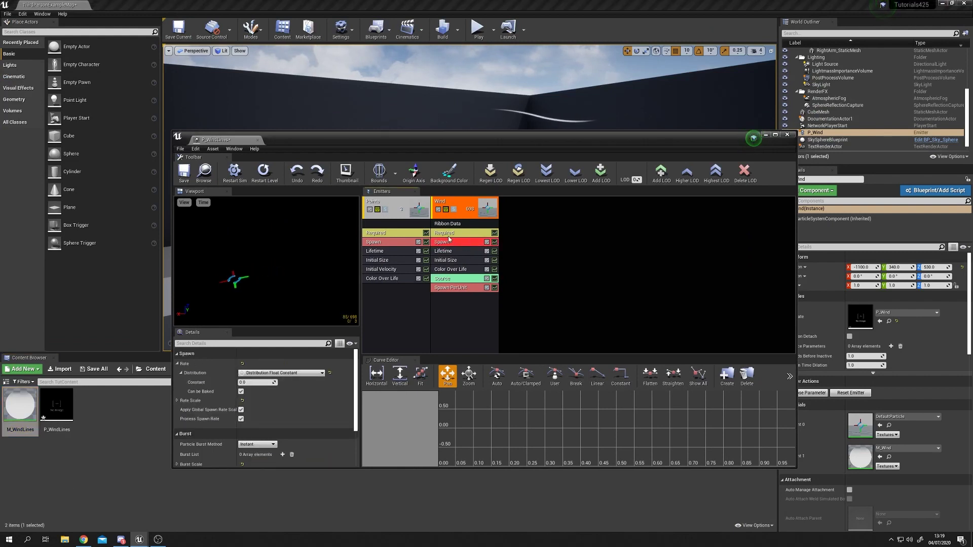
pyautogui.click(453, 233)
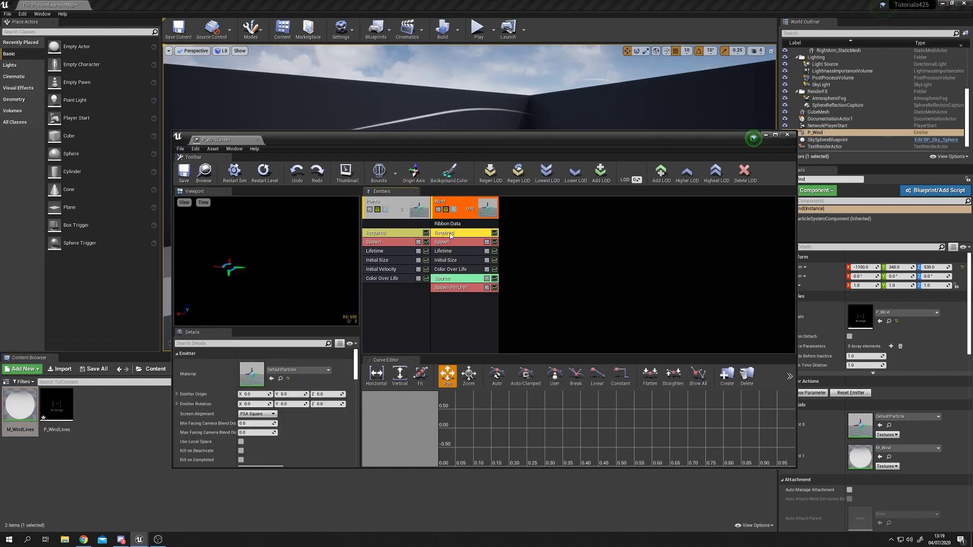
pyautogui.moveTo(20, 405); pyautogui.dragTo(262, 372)
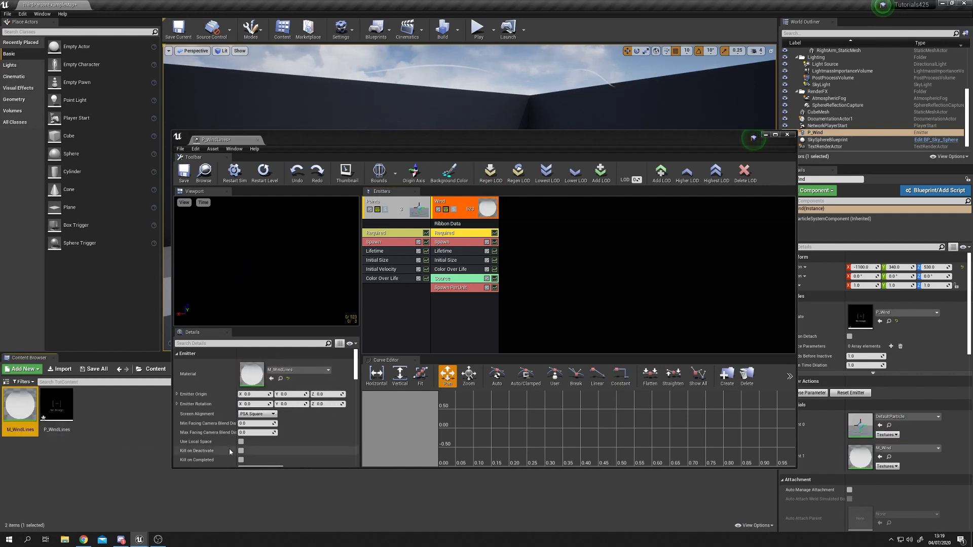
# - Drop M_WindLines into the Wind Required Material slot, then maximize Cascade to view the ribbon
pyautogui.click(326, 370)
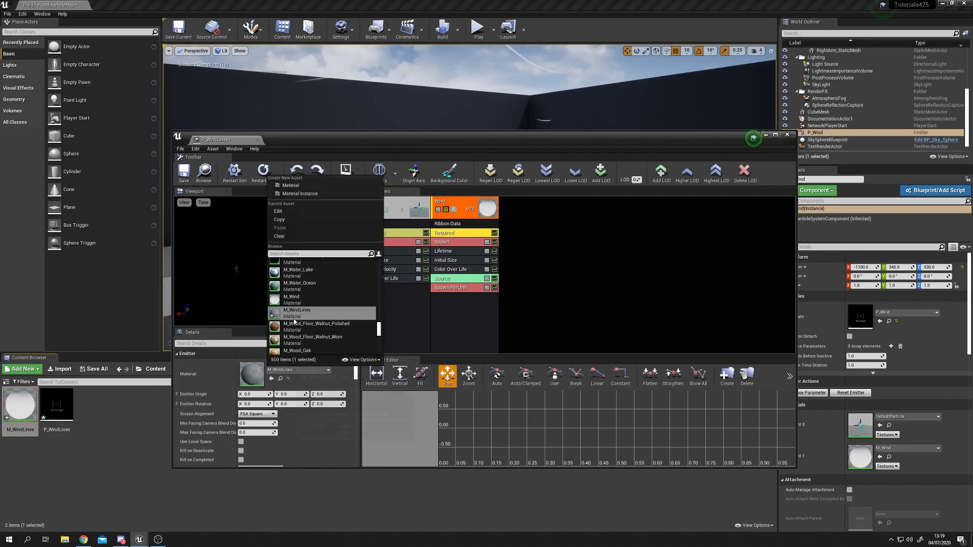
pyautogui.click(361, 380)
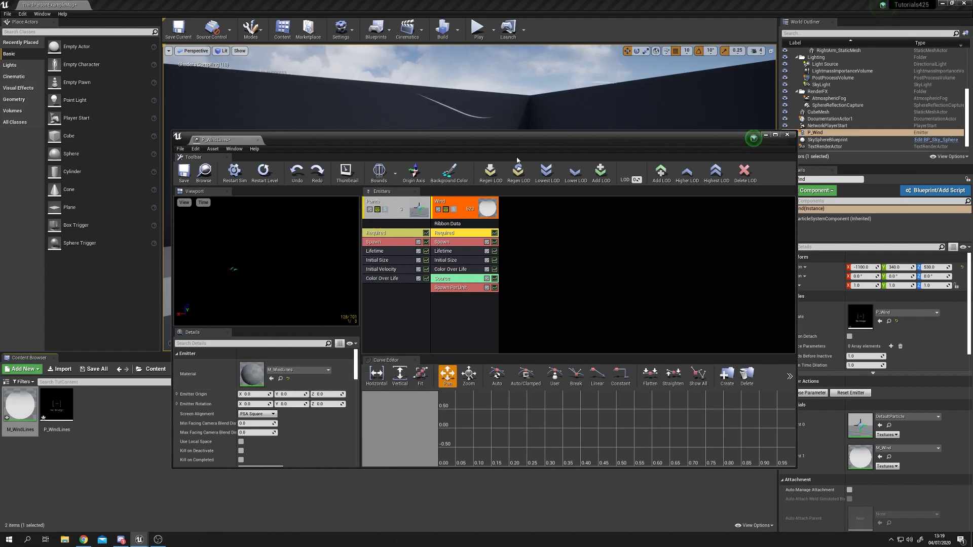
pyautogui.moveTo(489, 146); pyautogui.dragTo(536, 142)
pyautogui.doubleClick(536, 142)
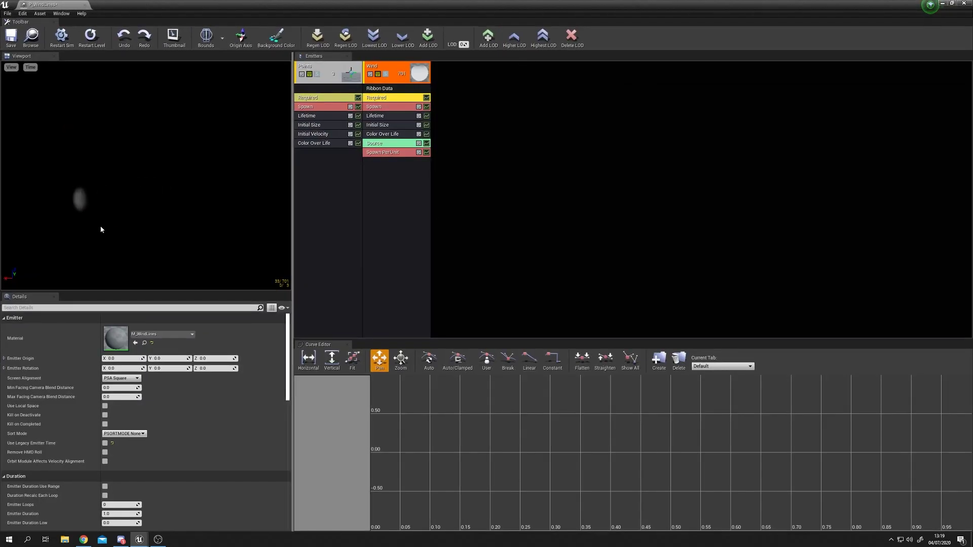
pyautogui.moveTo(128, 212); pyautogui.dragTo(150, 201)
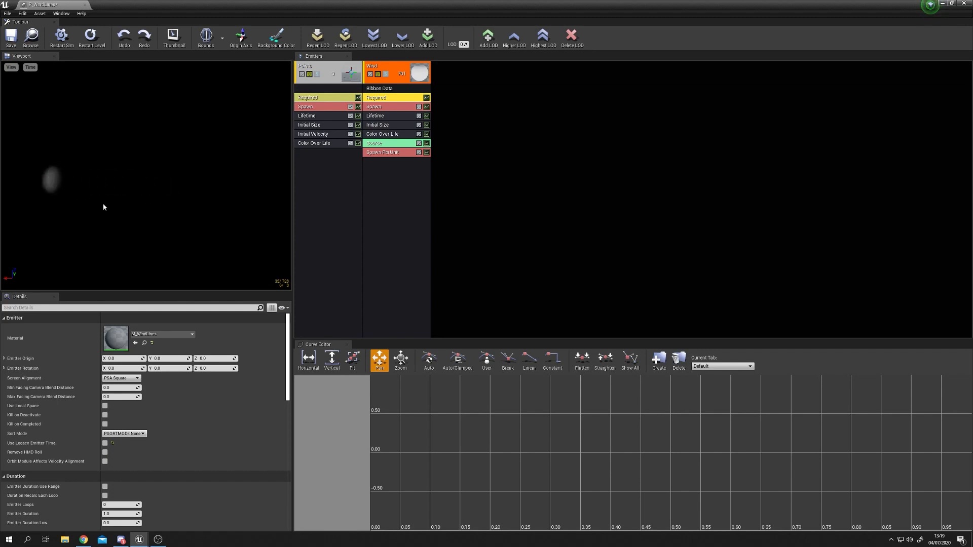
# - Set the Wind Initial Size Max and Min X to 3.0, dismissing the autosave prompt
pyautogui.click(379, 125)
pyautogui.click(121, 347)
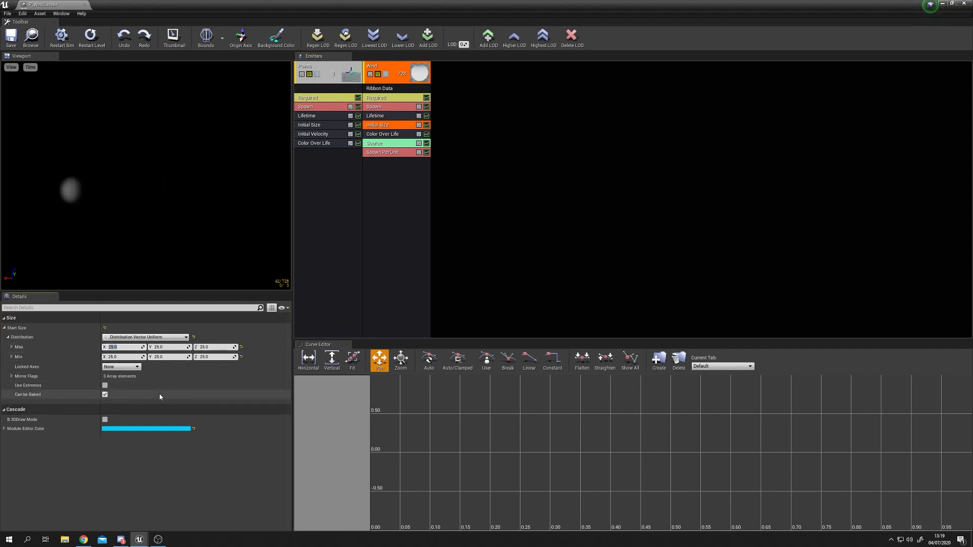
pyautogui.write('3')
pyautogui.press('Tab')
pyautogui.press('Tab')
pyautogui.press('Tab')
pyautogui.write('2')
pyautogui.press('Return')
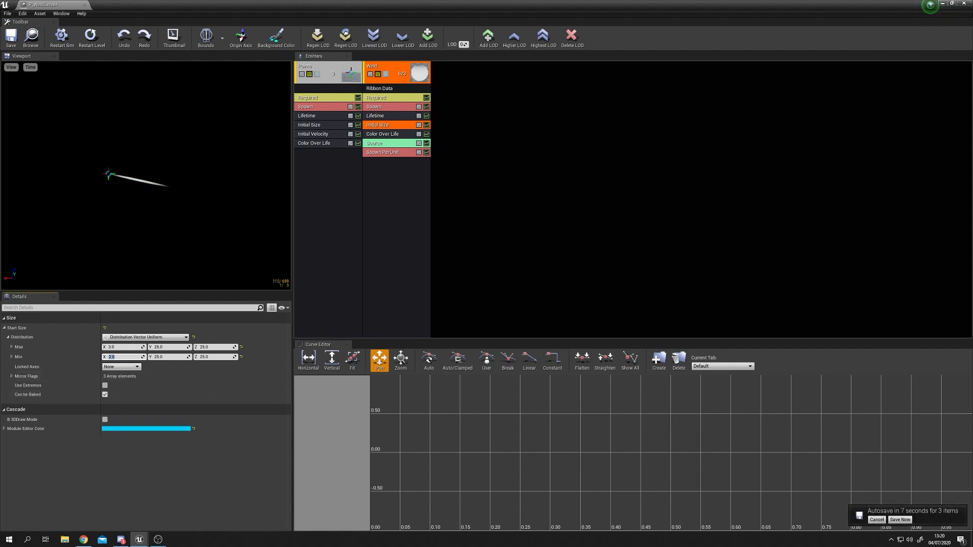
pyautogui.click(876, 519)
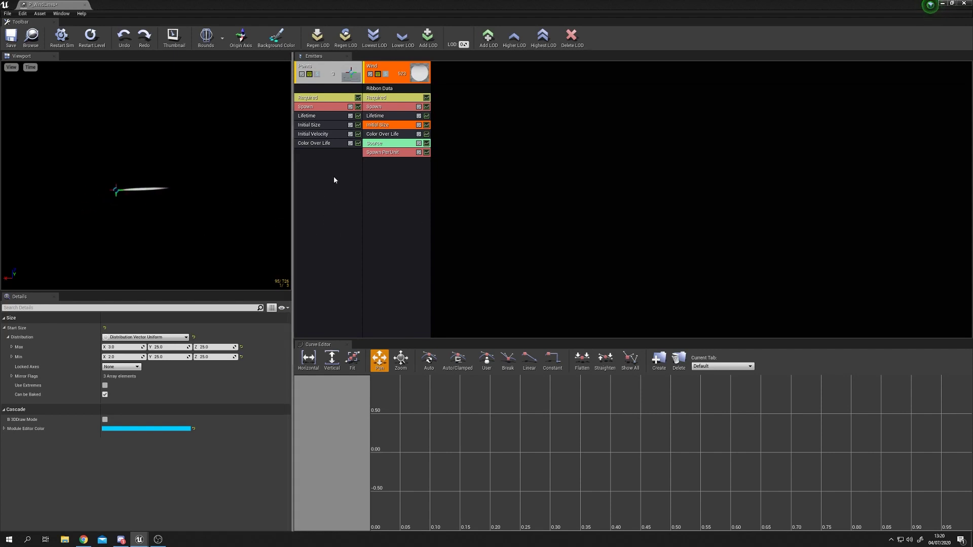
pyautogui.click(319, 63)
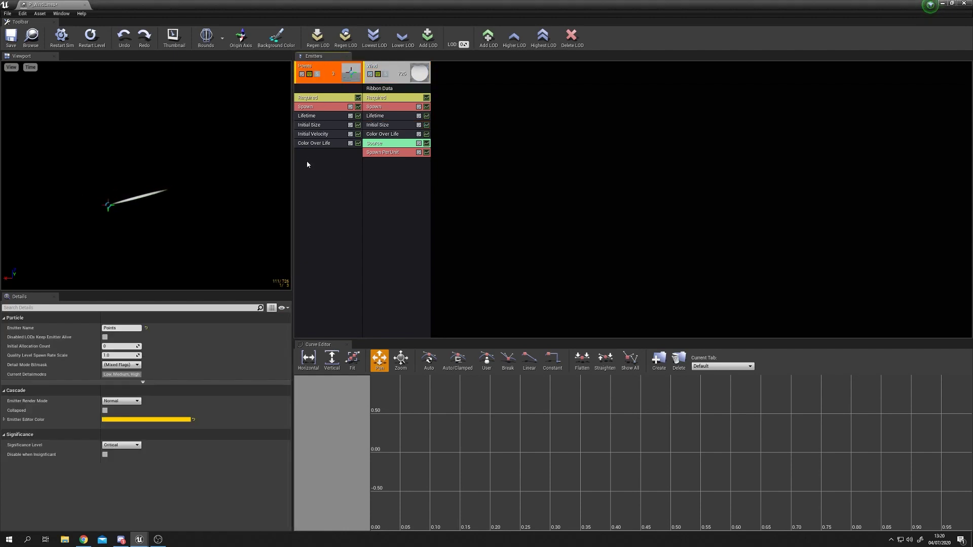
# - Add a Velocity/Life module to the Points emitter and show its Vel Over Life properties
pyautogui.rightClick(311, 183)
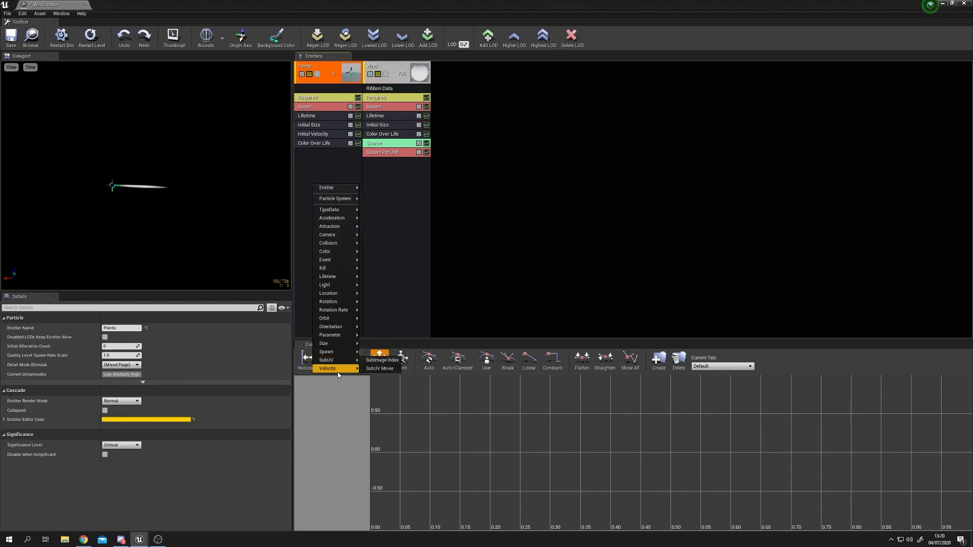
pyautogui.moveTo(337, 370)
pyautogui.click(399, 402)
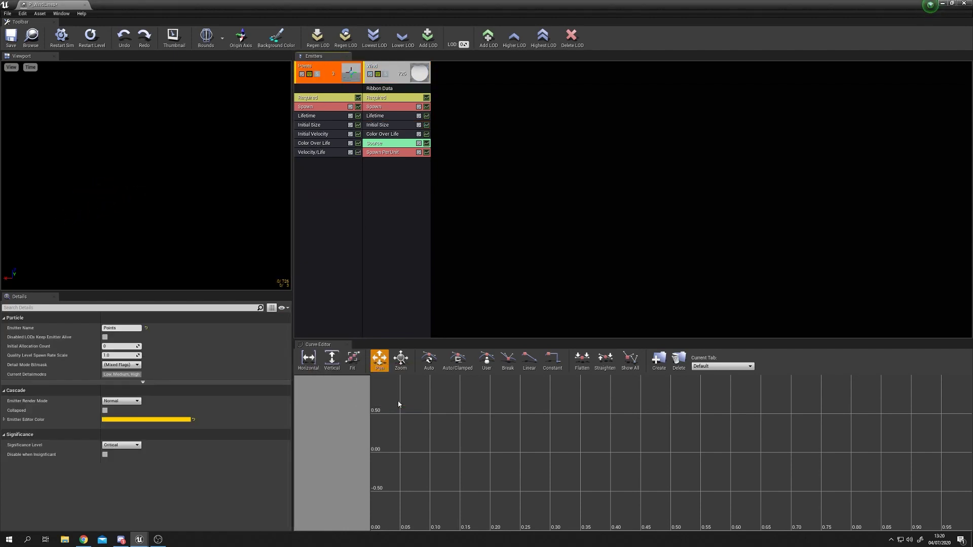
pyautogui.click(329, 153)
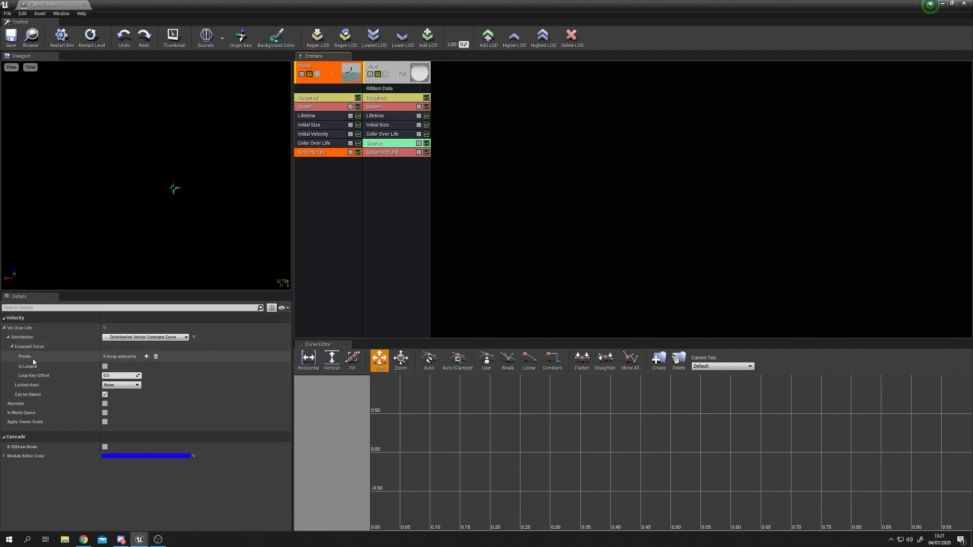
# - Add three points to the Vel Over Life curve and expand all four points' values
pyautogui.click(147, 356)
pyautogui.click(147, 357)
pyautogui.click(147, 356)
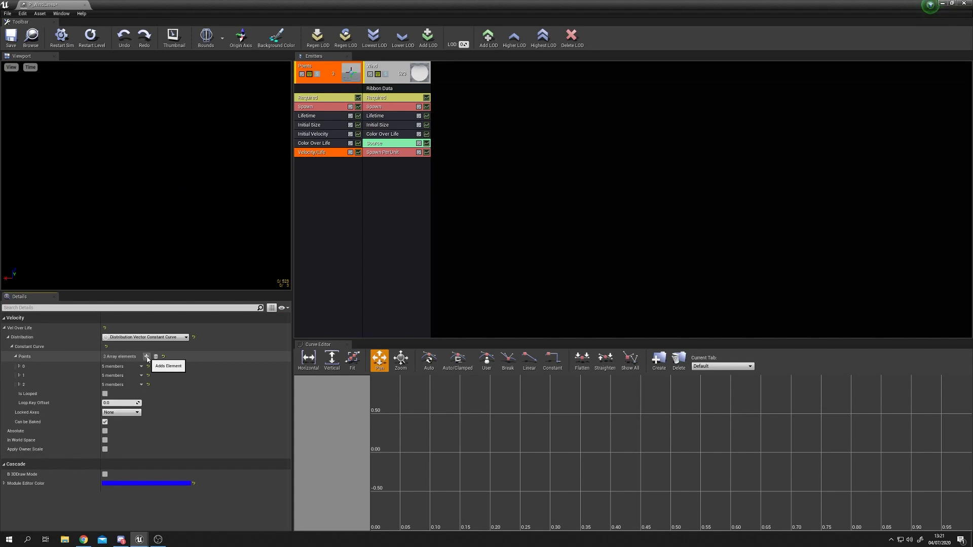
pyautogui.click(146, 357)
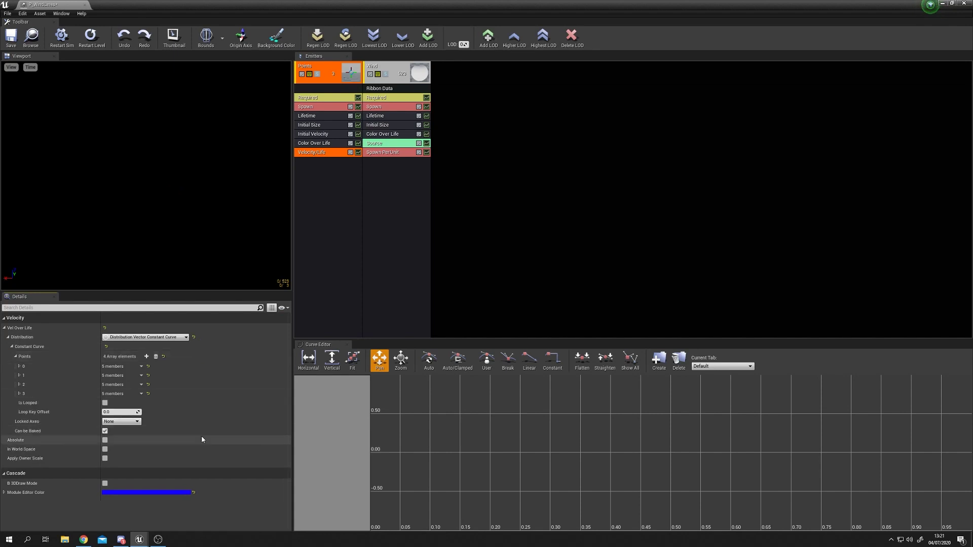
pyautogui.click(19, 366)
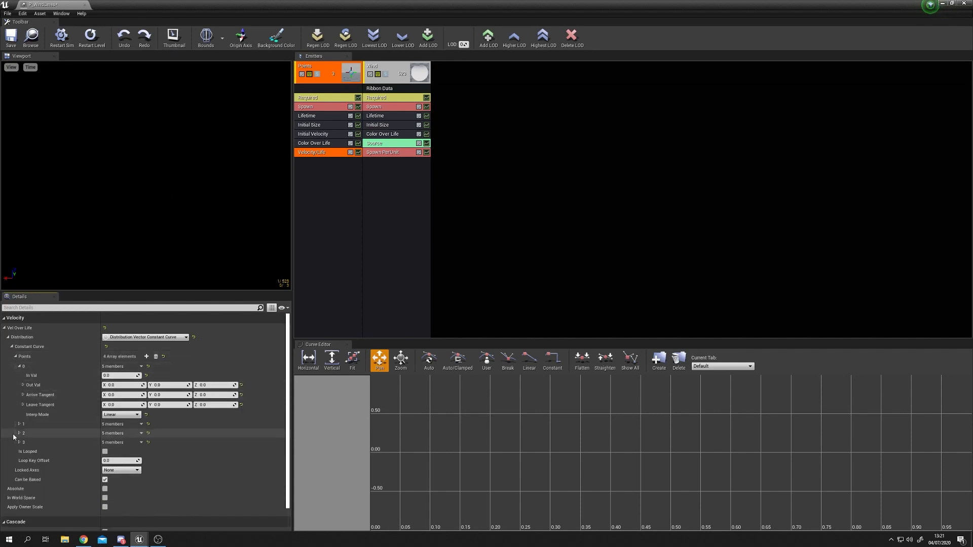
pyautogui.click(19, 423)
pyautogui.click(19, 482)
pyautogui.scroll(-2, 24, 475)
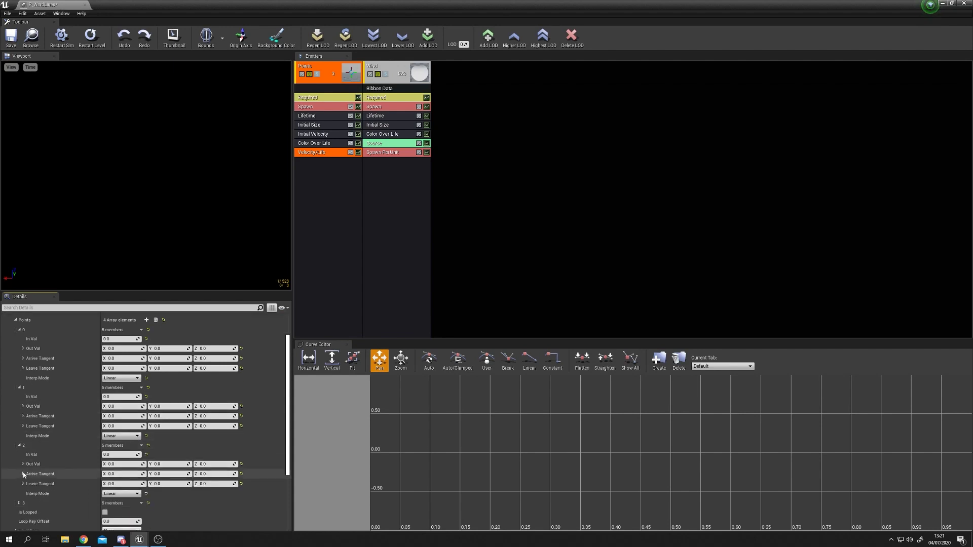
pyautogui.click(20, 503)
pyautogui.scroll(2, 60, 425)
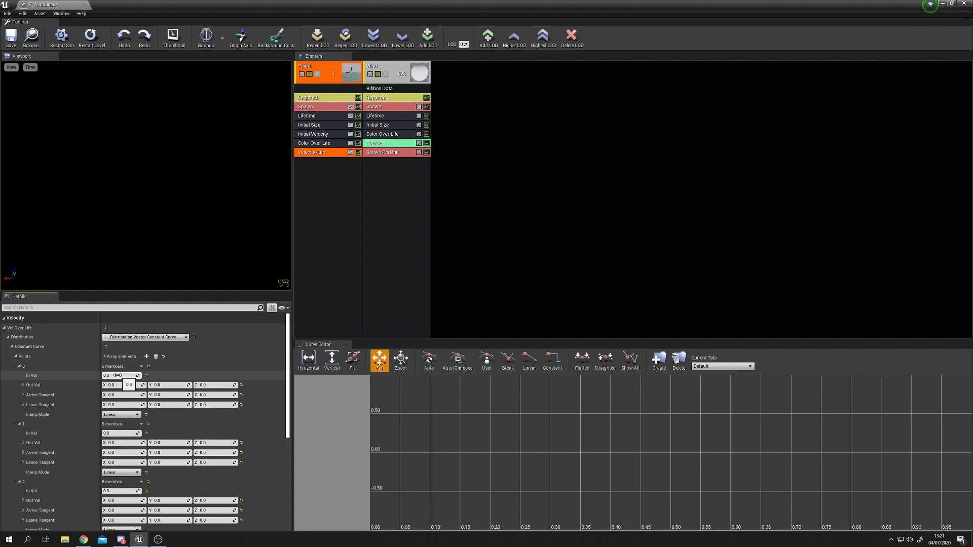
# - Set the In Val of curve points 1, 2 and 3 to 0.25, 0.5 and 0.75
pyautogui.click(117, 434)
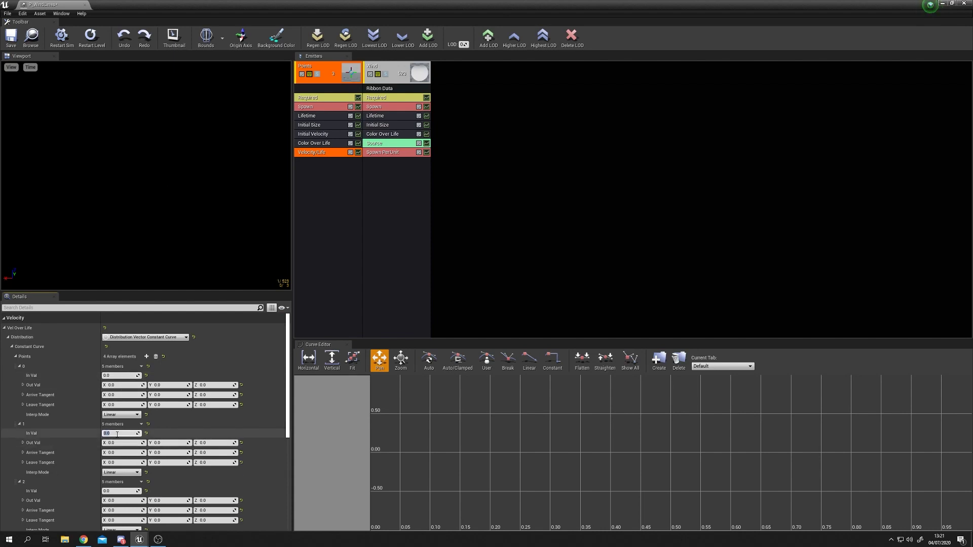
pyautogui.write('0.25')
pyautogui.click(126, 490)
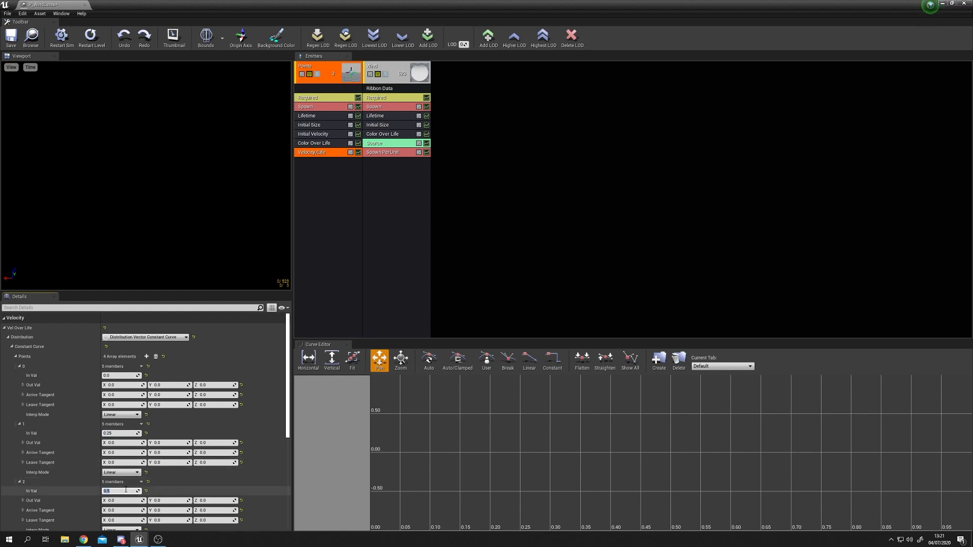
pyautogui.scroll(-5, 126, 490)
pyautogui.click(124, 440)
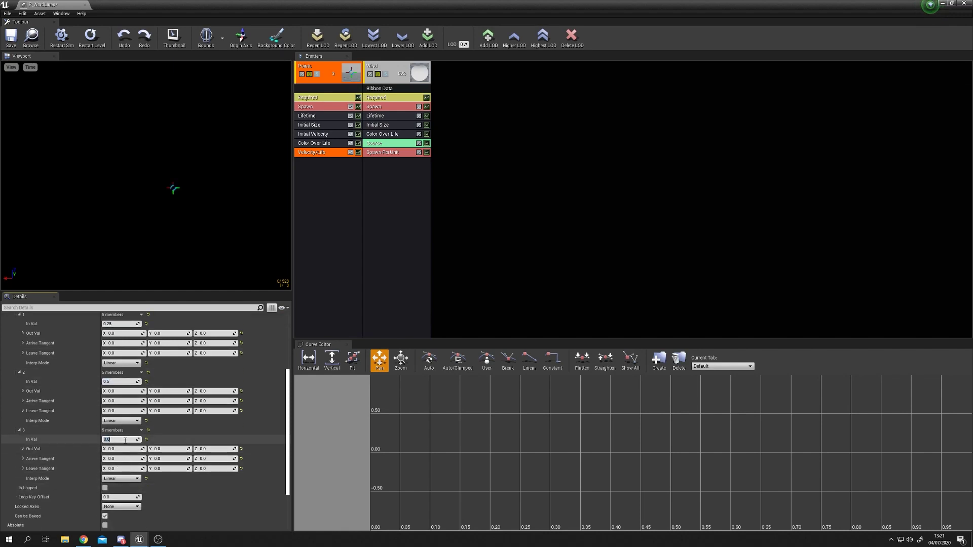
pyautogui.press('Return')
pyautogui.scroll(5, 125, 440)
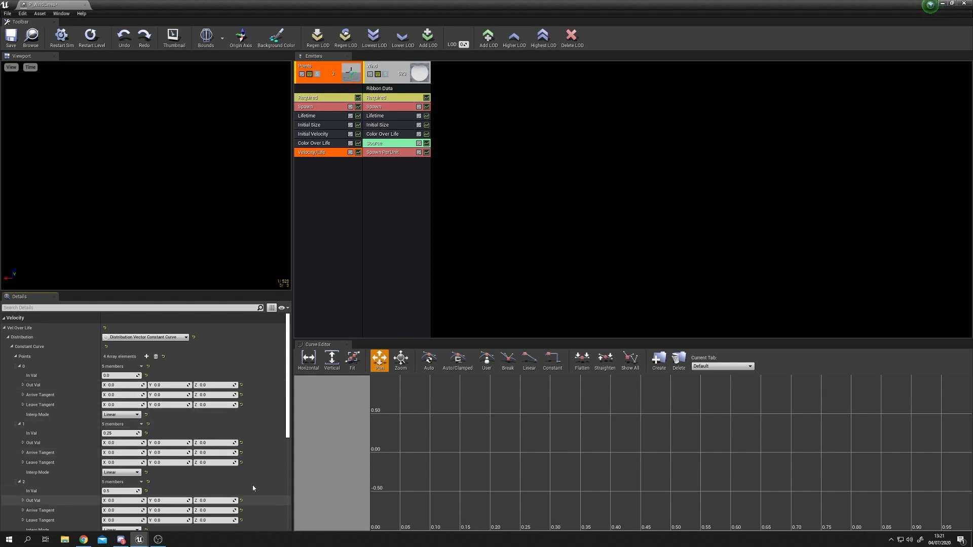
pyautogui.scroll(-1, 269, 500)
pyautogui.press('Tab')
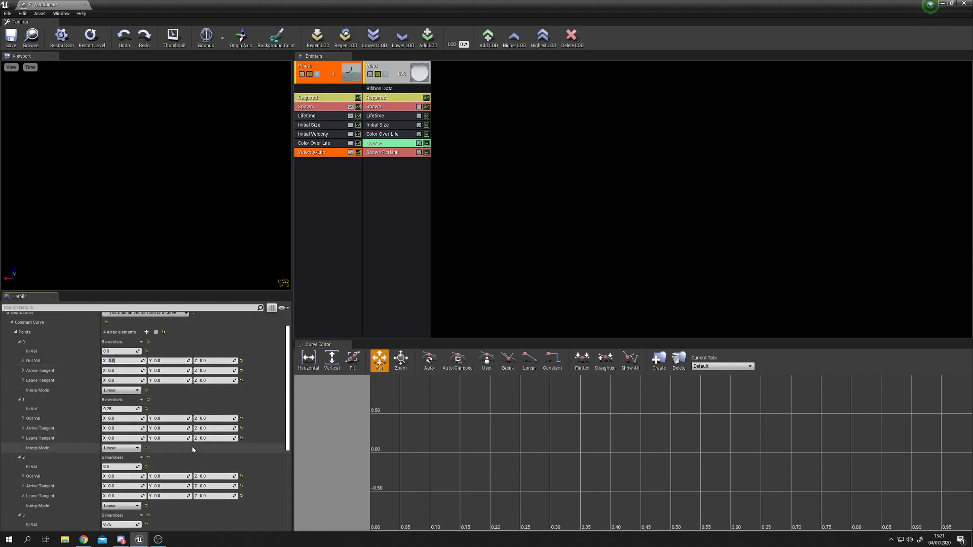
# - Set point 0's Out Val X and Y to 1 and point 1's Out Val to 1, 1, -1
pyautogui.write('1')
pyautogui.press('Tab')
pyautogui.write('1')
pyautogui.press('Tab')
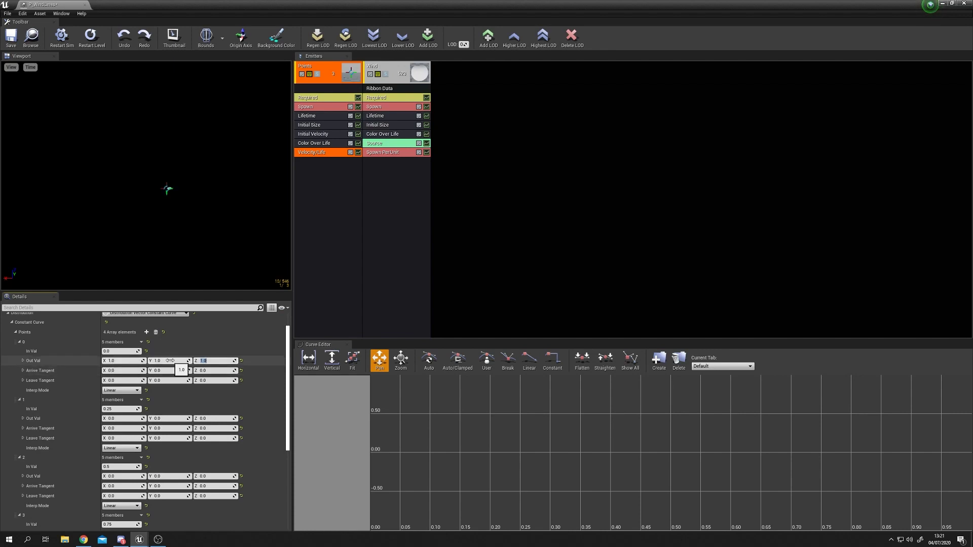
pyautogui.click(113, 419)
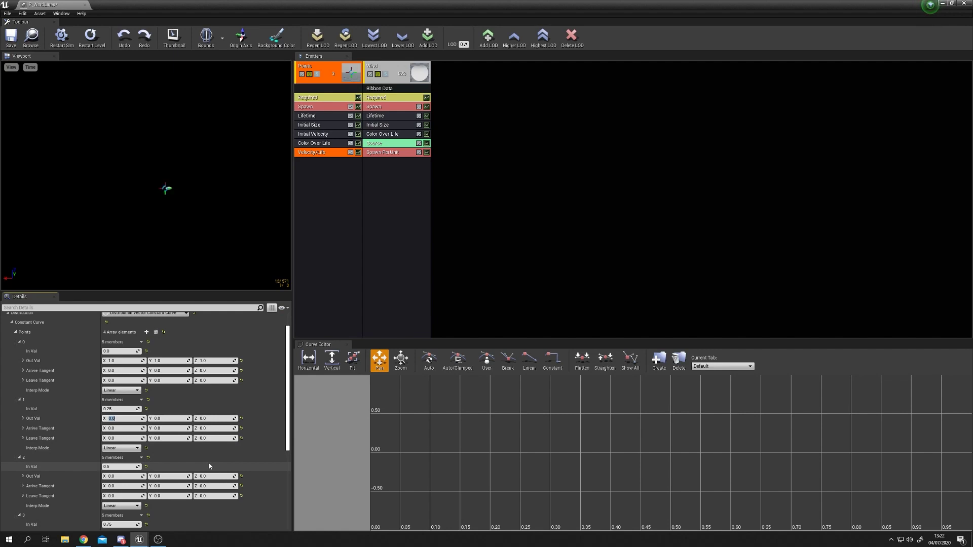
pyautogui.write('1')
pyautogui.press('Tab')
pyautogui.write('1')
pyautogui.press('Tab')
pyautogui.write('-1')
pyautogui.press('Return')
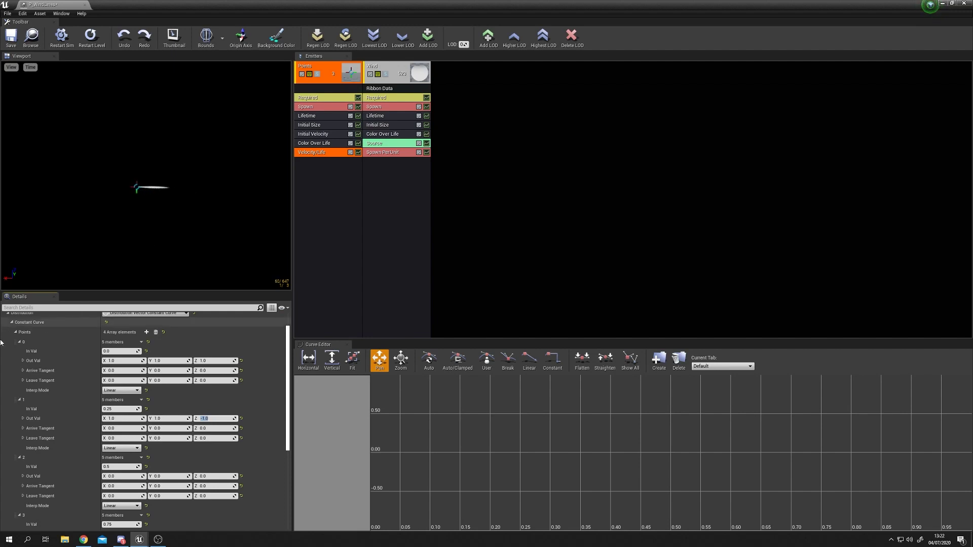
# - Set point 2's Out Val to 1, 1, 1 and point 3's X and Y to 1
pyautogui.scroll(-1, 124, 451)
pyautogui.click(124, 451)
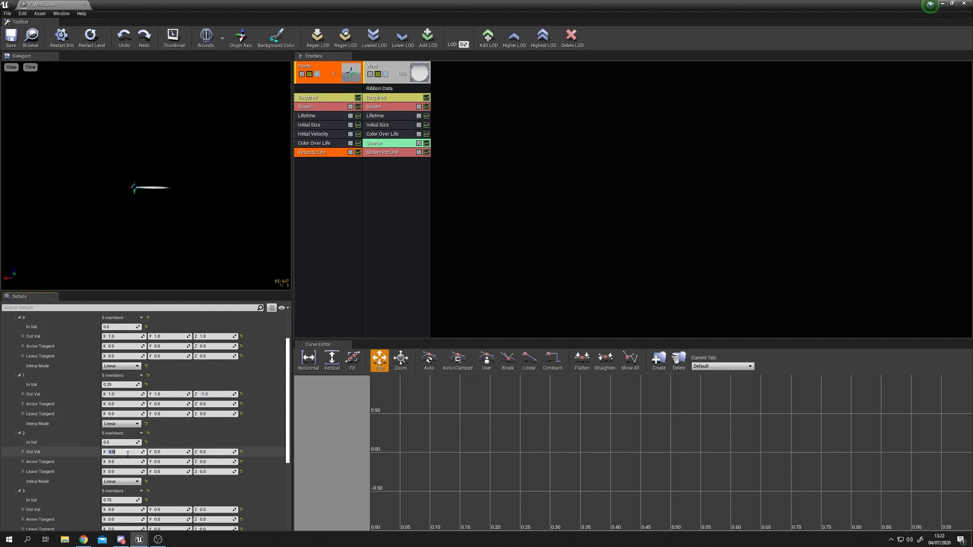
pyautogui.write('1')
pyautogui.press('Tab')
pyautogui.write('1')
pyautogui.press('Tab')
pyautogui.write('1')
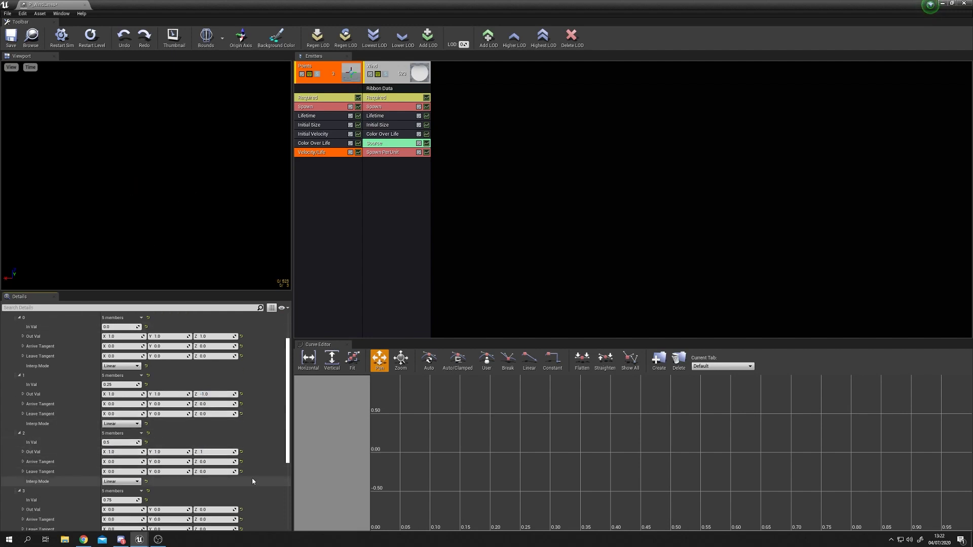
pyautogui.scroll(-2, 152, 482)
pyautogui.click(140, 473)
pyautogui.write('1')
pyautogui.press('Tab')
pyautogui.write('1')
pyautogui.press('Tab')
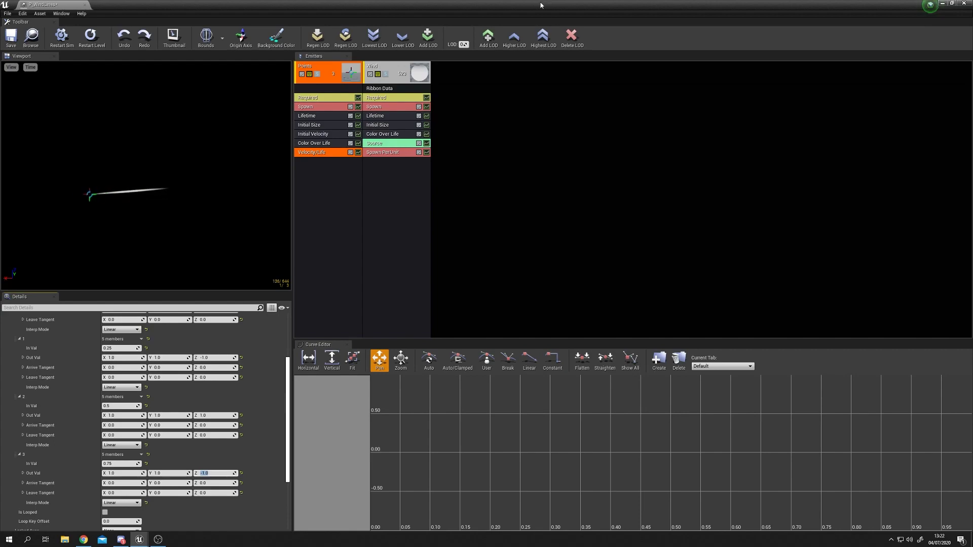
# - Minimize Cascade and delete the old P_Wind emitter from the level
pyautogui.click(941, 3)
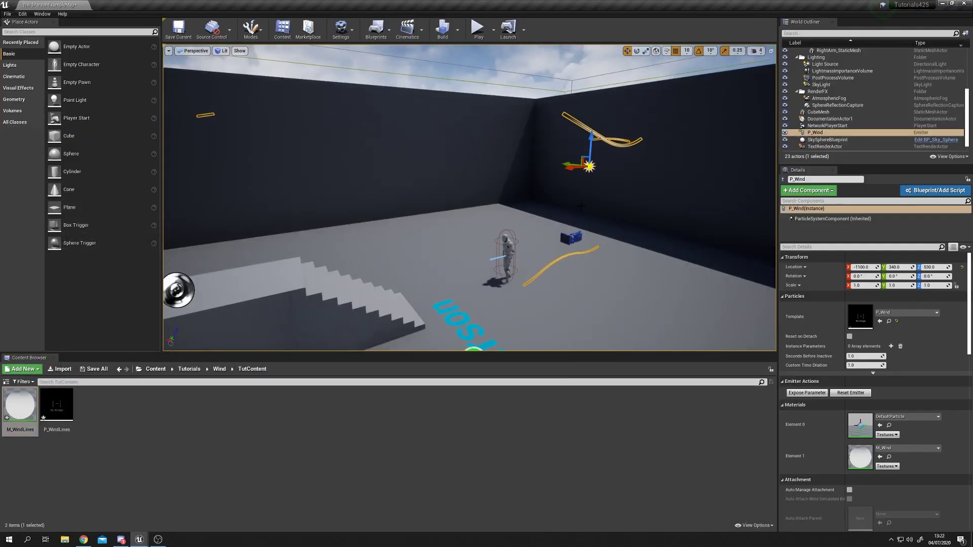
pyautogui.moveTo(235, 344); pyautogui.dragTo(235, 304, button='right')
pyautogui.press('Delete')
pyautogui.moveTo(234, 344); pyautogui.dragTo(235, 385, button='right')
# - Place P_WindLines in the level, raise it to Z 570, and switch to game view
pyautogui.moveTo(57, 405); pyautogui.dragTo(482, 303)
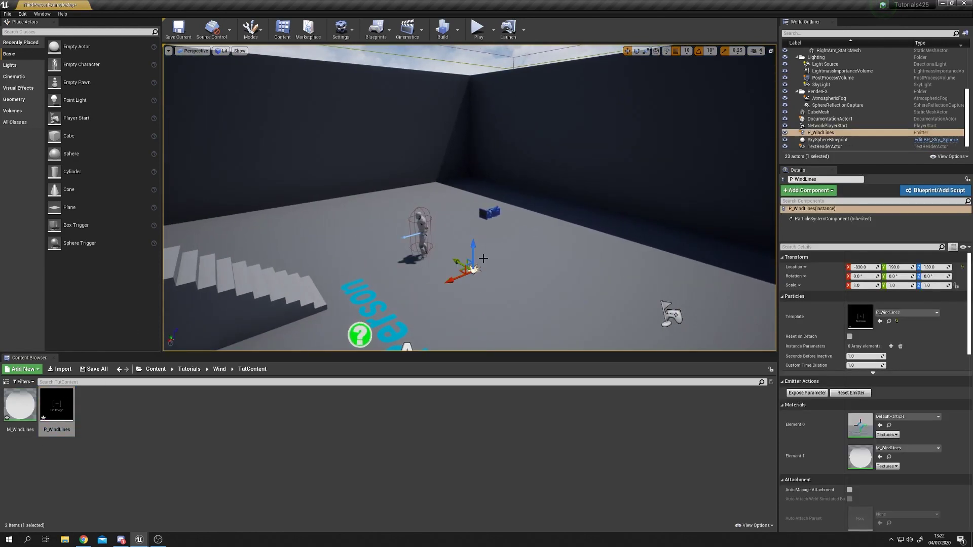
pyautogui.moveTo(463, 239); pyautogui.dragTo(464, 96)
pyautogui.moveTo(464, 97); pyautogui.dragTo(465, 86, button='right')
pyautogui.moveTo(507, 173); pyautogui.dragTo(507, 160, button='right')
pyautogui.press('g')
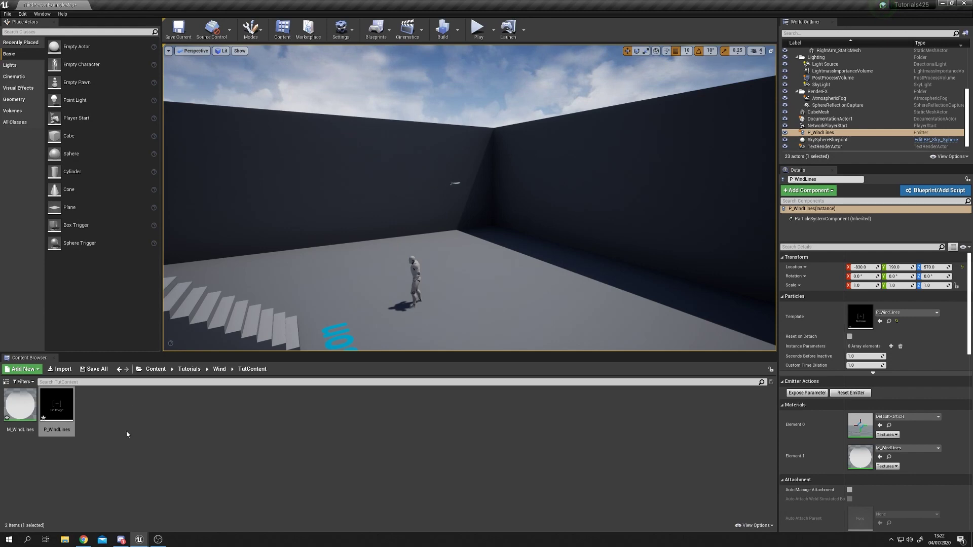
# - Open P_WindLines in Cascade and set the Points Lifetime to Min 4.0, Max 5.0
pyautogui.doubleClick(55, 413)
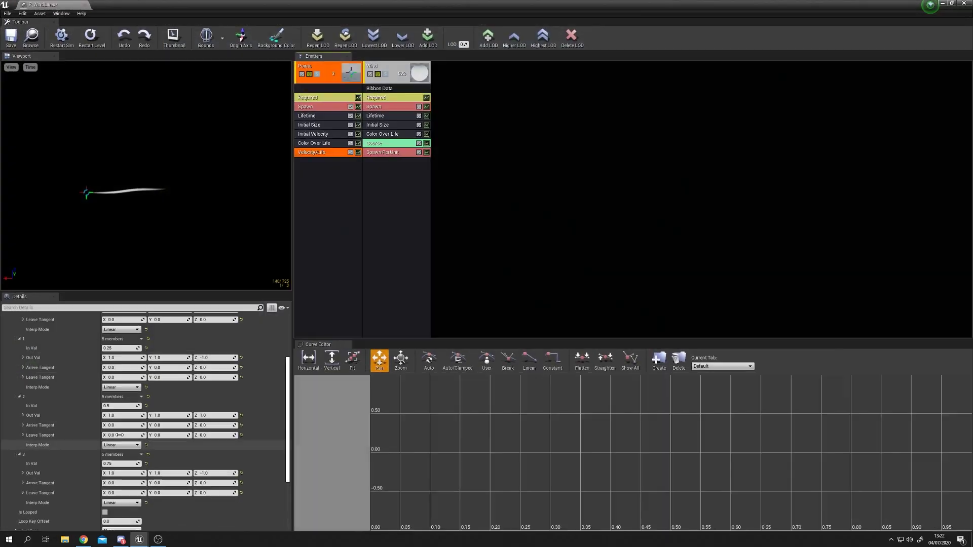
pyautogui.click(320, 115)
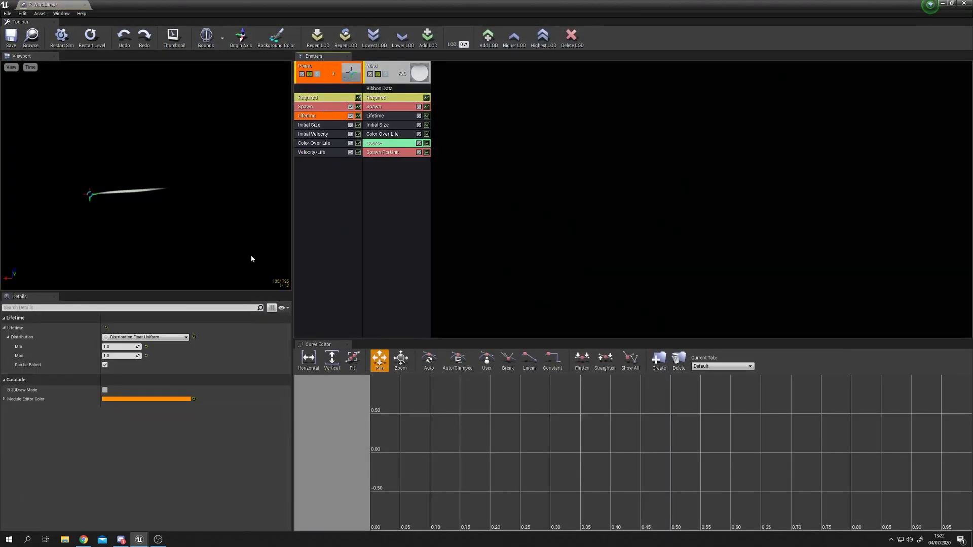
pyautogui.click(126, 347)
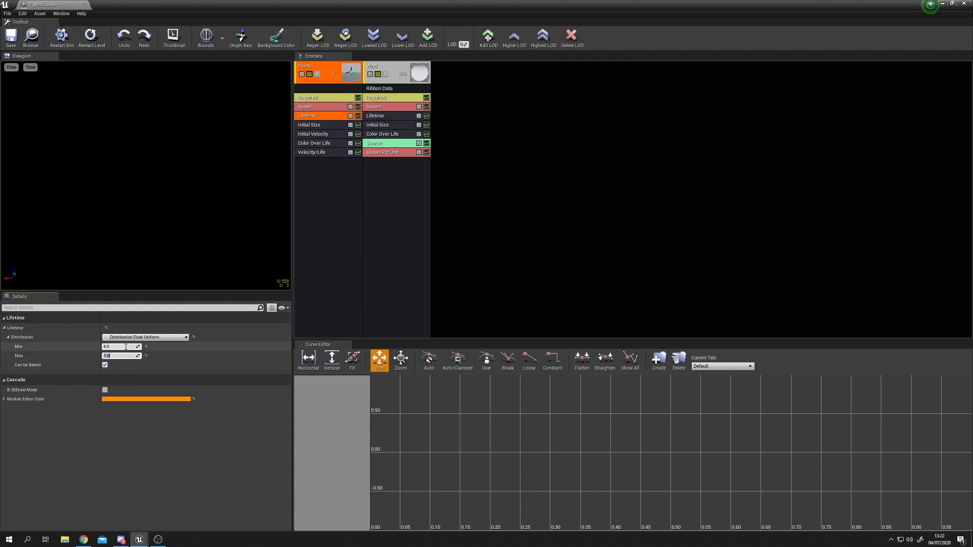
pyautogui.press('Return')
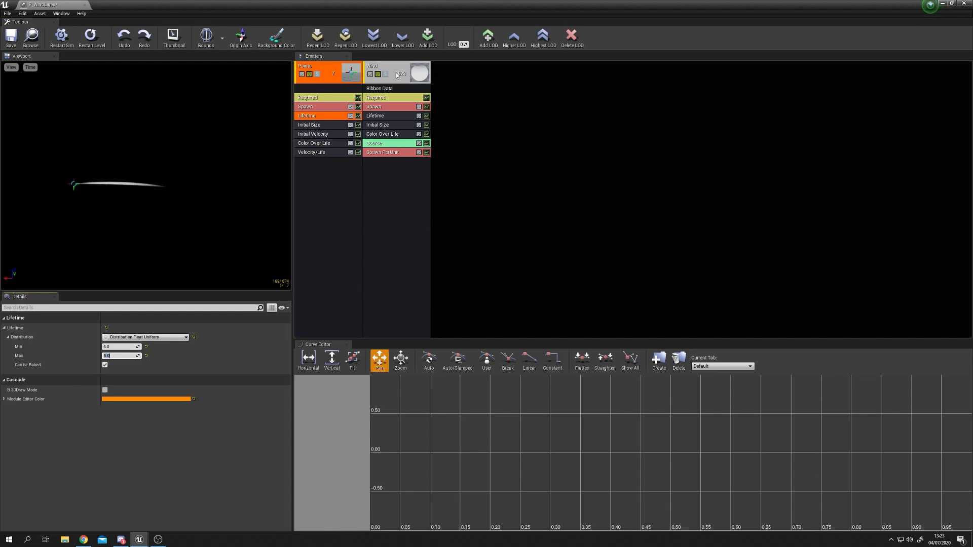
# - Check the longer wind streaks in the level, then re-maximize Cascade and select Wind's Ribbon Data
pyautogui.moveTo(375, 4); pyautogui.dragTo(544, 300)
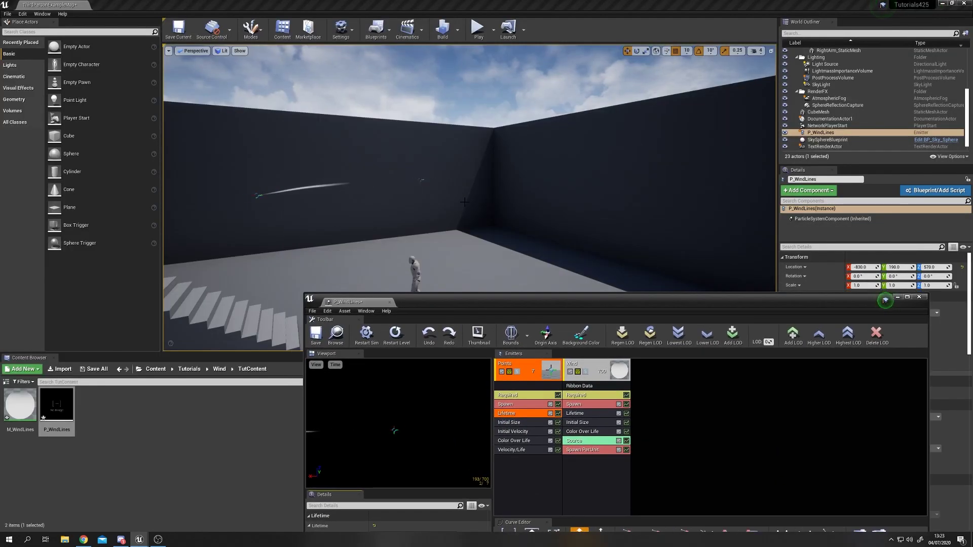
pyautogui.moveTo(464, 202); pyautogui.dragTo(337, 202, button='right')
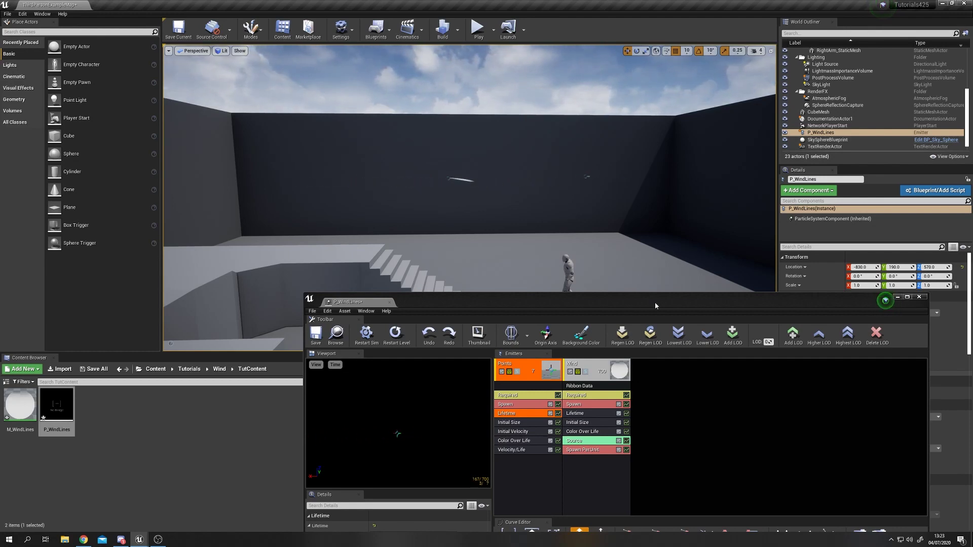
pyautogui.moveTo(655, 302); pyautogui.dragTo(651, 286)
pyautogui.doubleClick(652, 287)
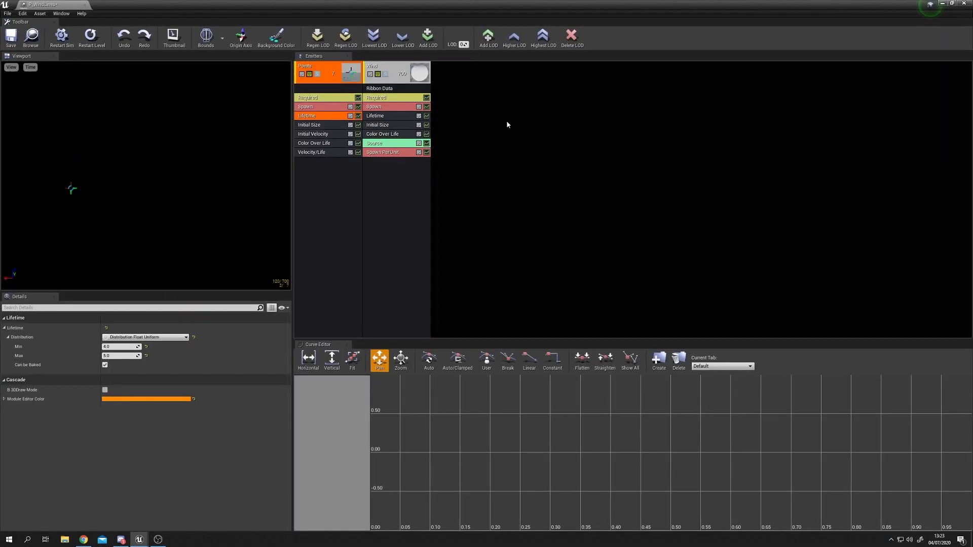
pyautogui.click(394, 89)
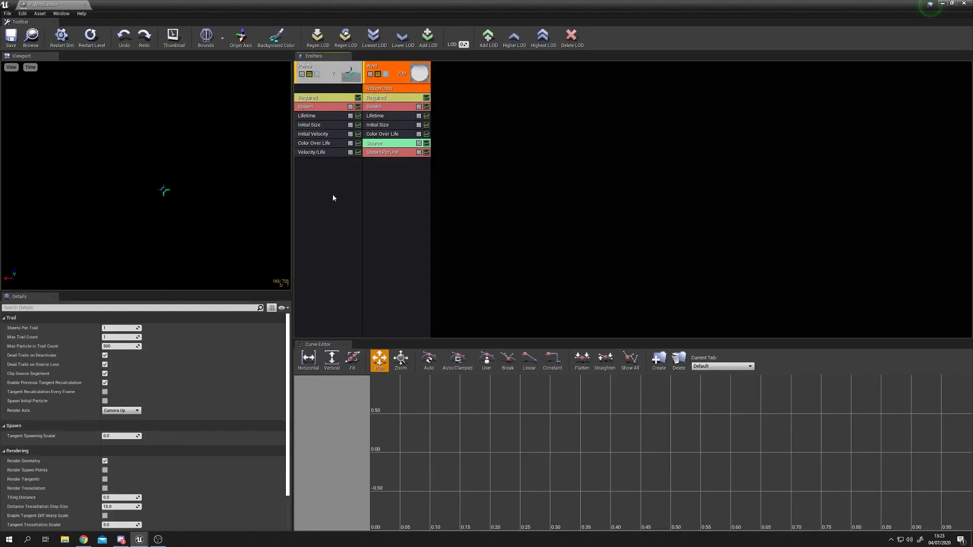
# - Edit the Wind ribbon's Max Trail Count, then restore Cascade over the level to watch the streaks
pyautogui.click(115, 338)
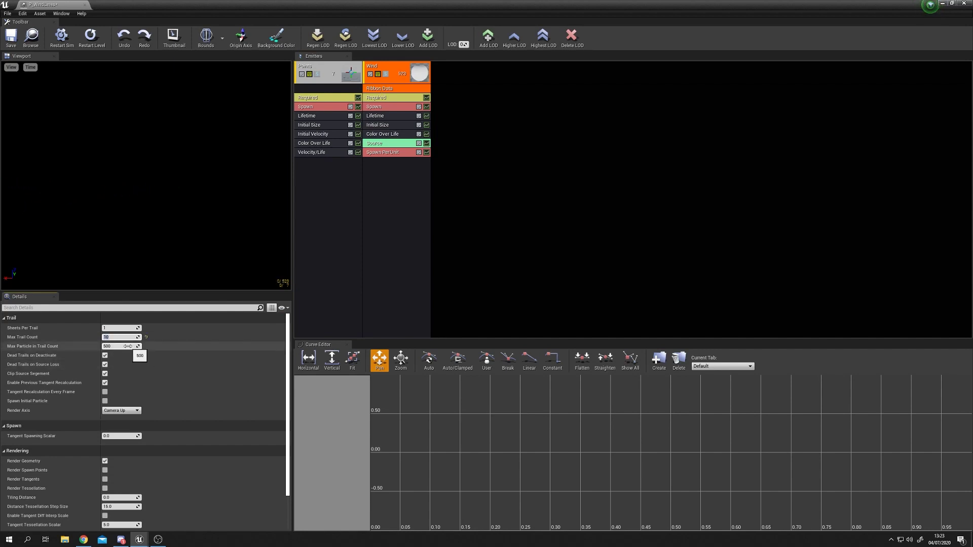
pyautogui.moveTo(497, 7); pyautogui.dragTo(607, 278)
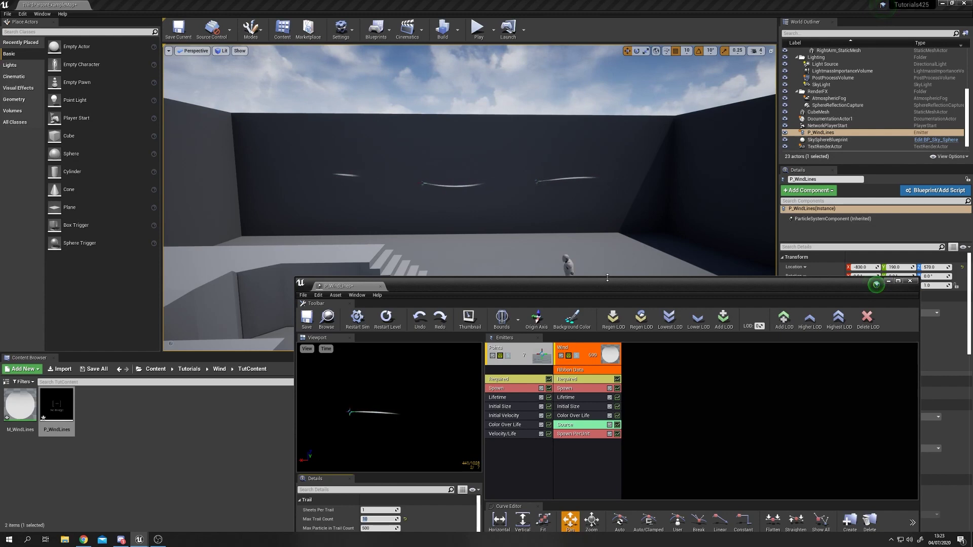
# - Bring Cascade back to full screen and select the Points emitter's Initial Velocity module
pyautogui.moveTo(607, 268); pyautogui.dragTo(634, 261, button='right')
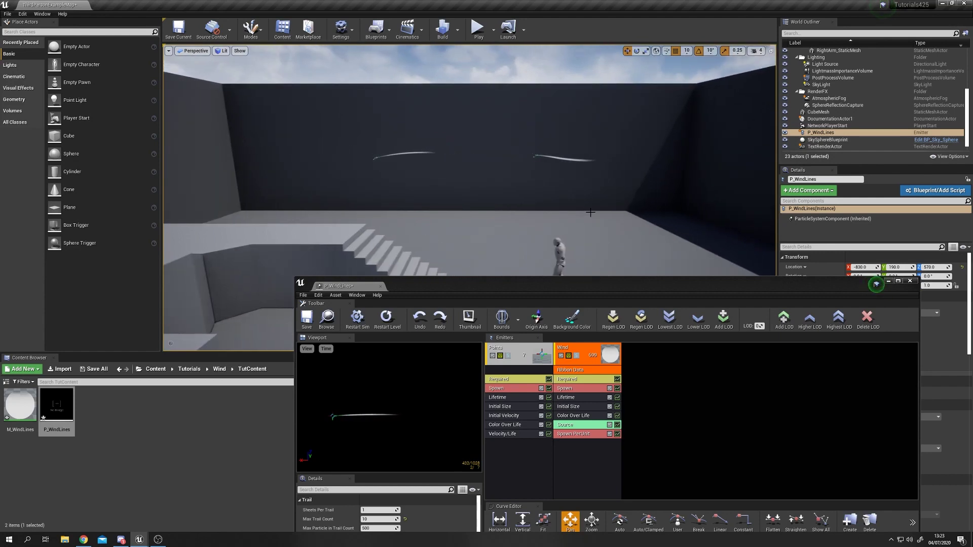
pyautogui.doubleClick(639, 286)
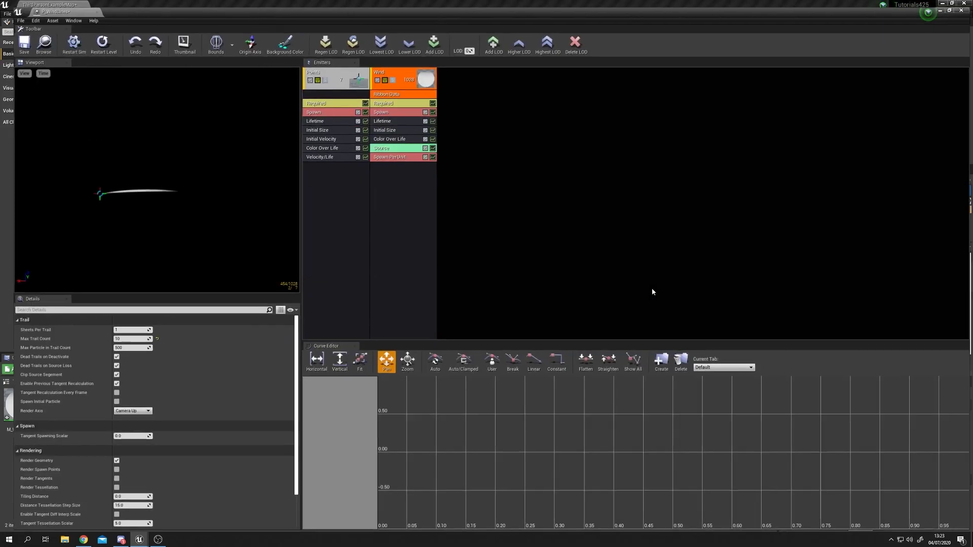
pyautogui.click(328, 133)
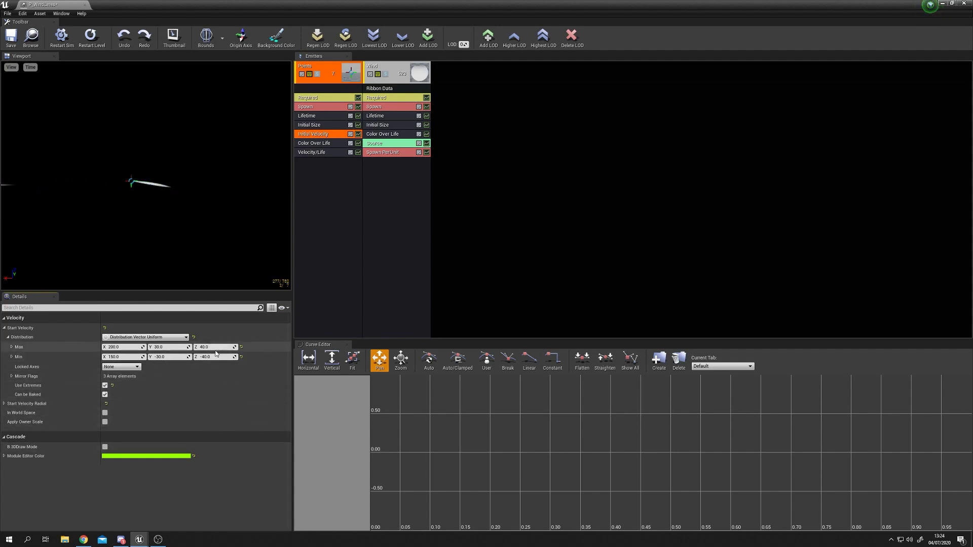
# - Reposition and re-maximize Cascade, then set the Points emitter to render as plain points
pyautogui.moveTo(565, 6); pyautogui.dragTo(710, 253)
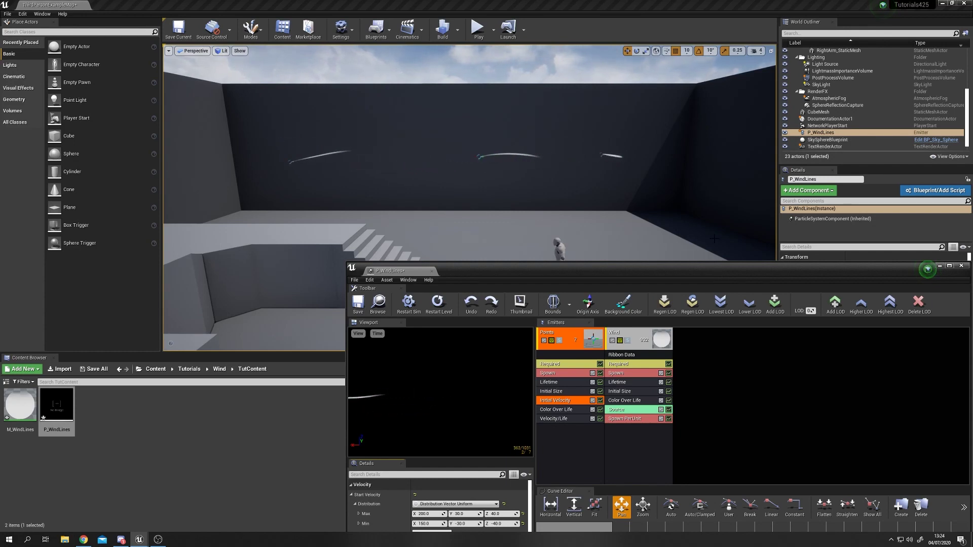
pyautogui.moveTo(709, 270); pyautogui.dragTo(668, 232)
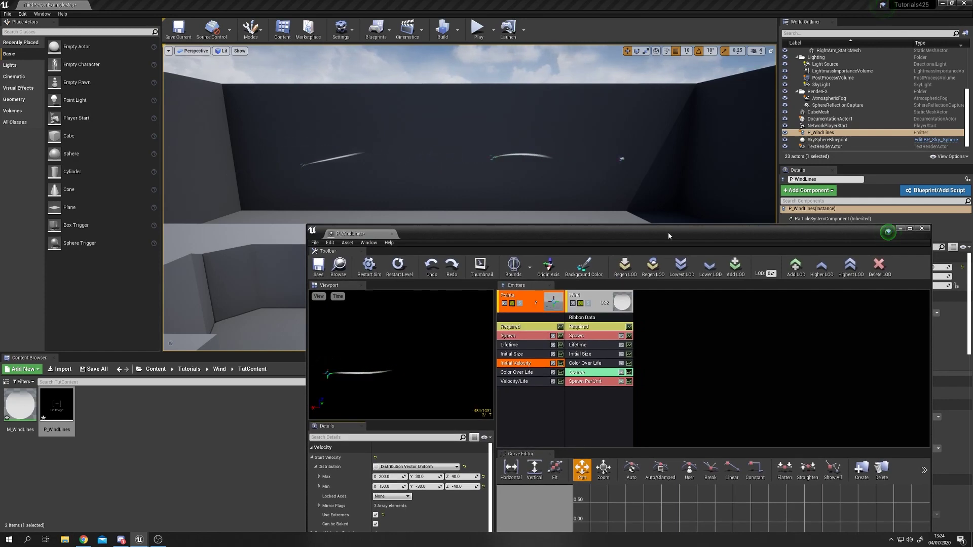
pyautogui.doubleClick(667, 232)
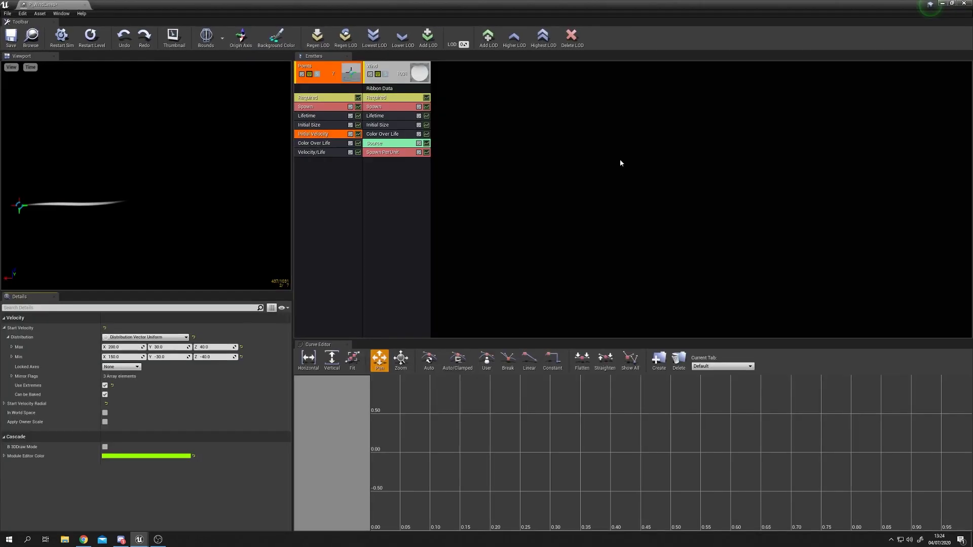
pyautogui.click(310, 75)
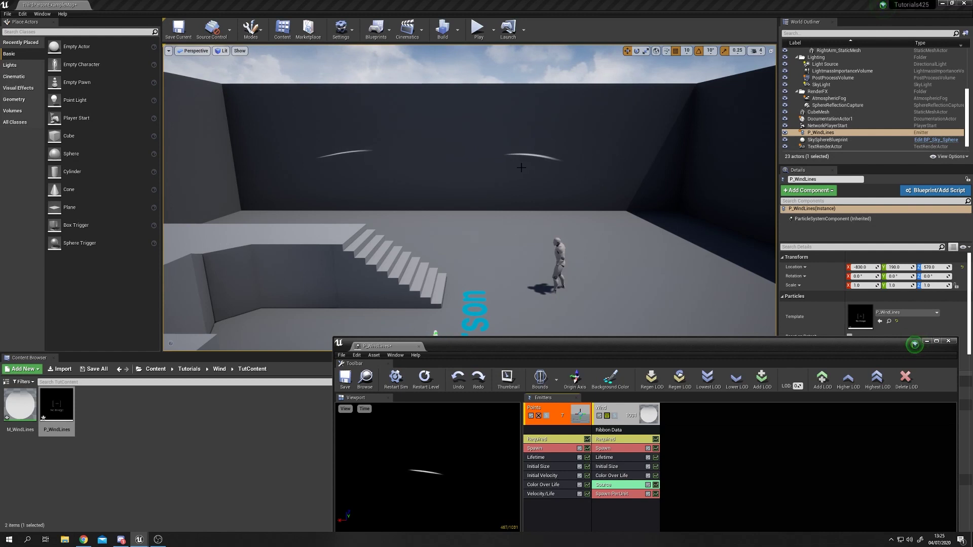
# - Play the level, walk toward the far wall, and raise Cascade over the level
pyautogui.hotkey('alt', 'p')
pyautogui.press('w')
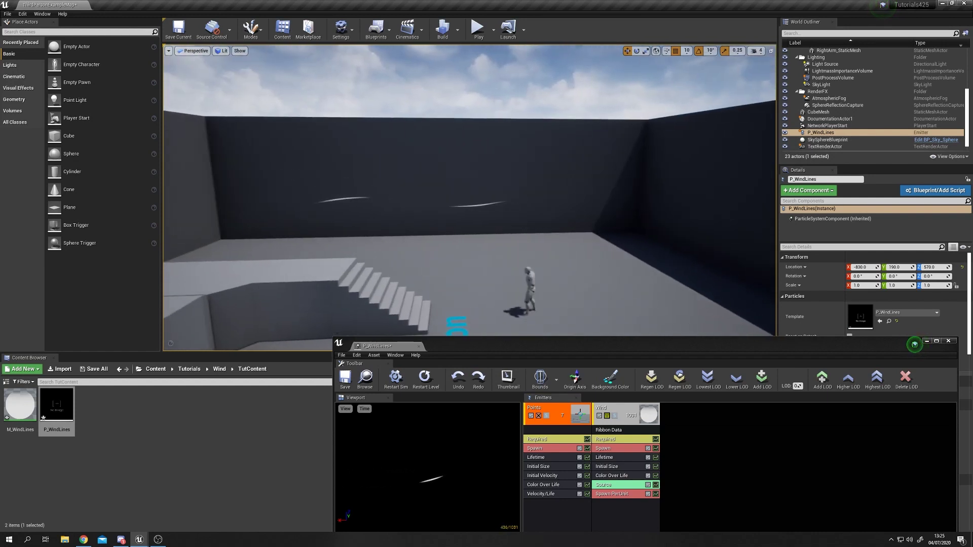
pyautogui.moveTo(694, 346); pyautogui.dragTo(639, 2)
# - Add a Sphere location module to the Points emitter and select it
pyautogui.rightClick(332, 182)
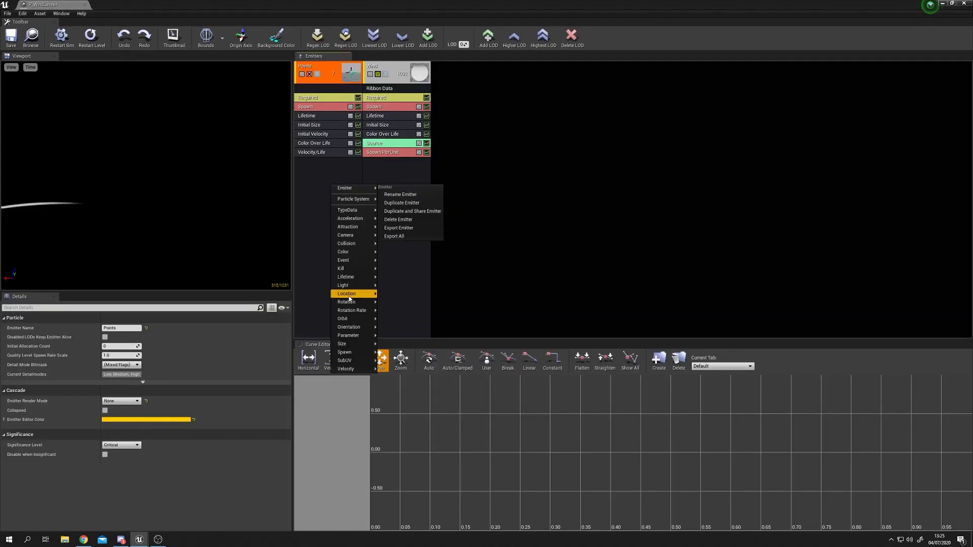
pyautogui.moveTo(353, 294)
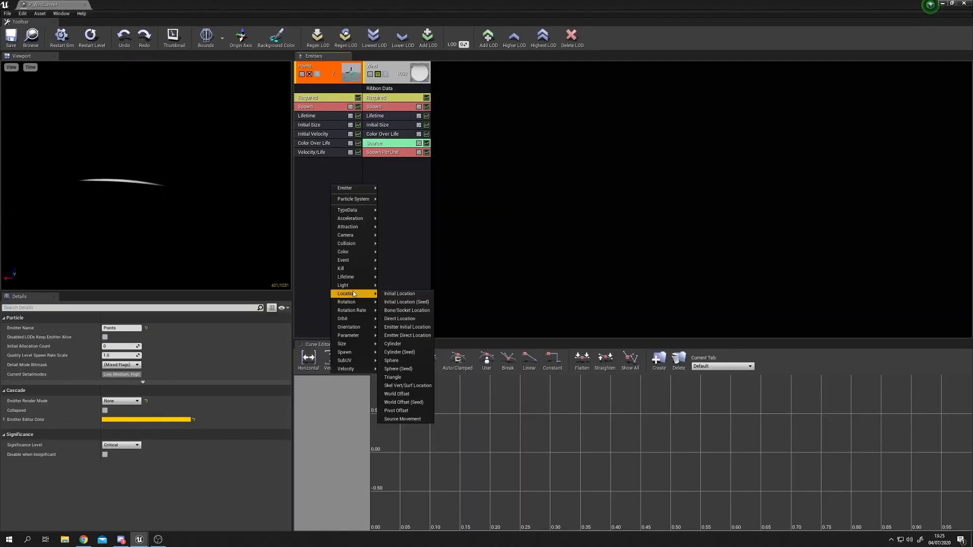
pyautogui.click(406, 361)
pyautogui.click(315, 160)
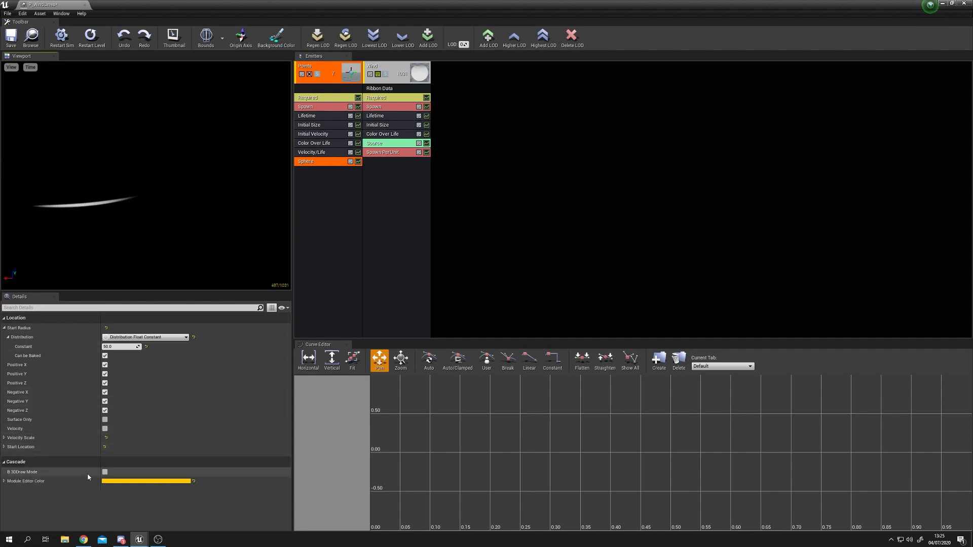
# - Draw the spawn sphere as wireframe, set its Start Radius to 200, and float Cascade
pyautogui.click(105, 472)
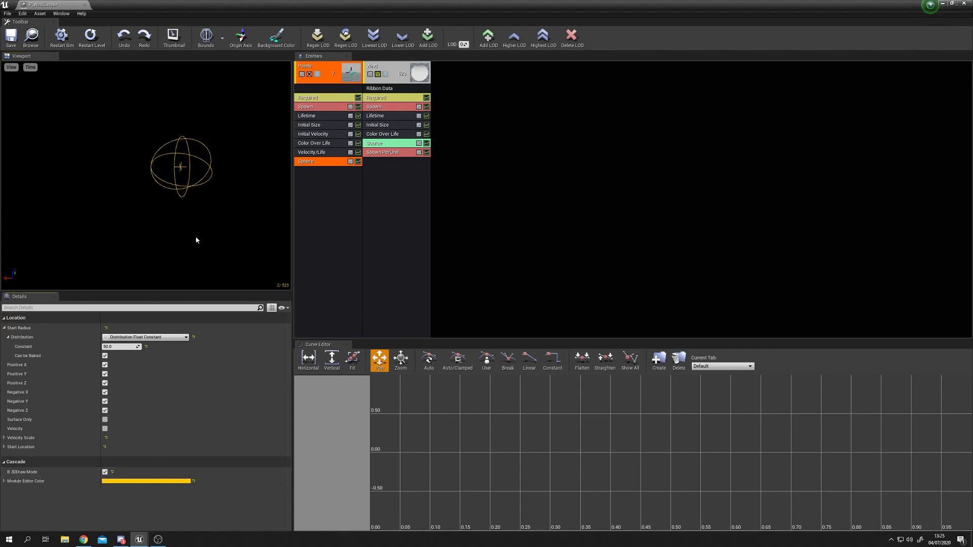
pyautogui.moveTo(157, 152); pyautogui.dragTo(168, 172)
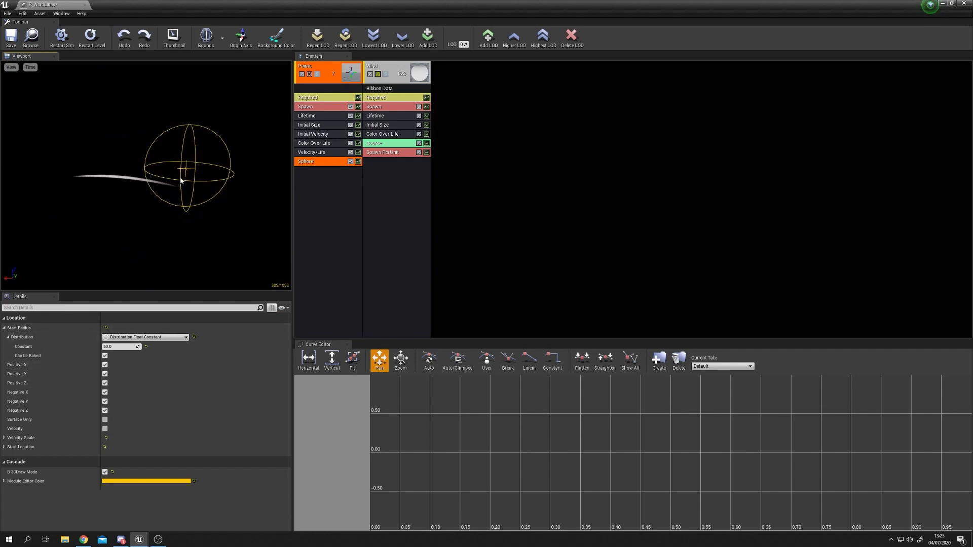
pyautogui.click(129, 347)
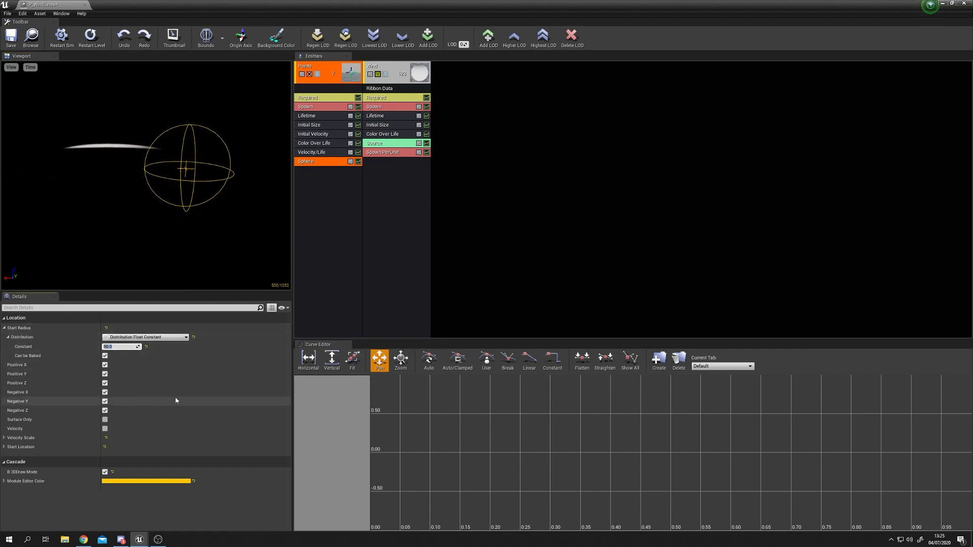
pyautogui.write('200')
pyautogui.press('Return')
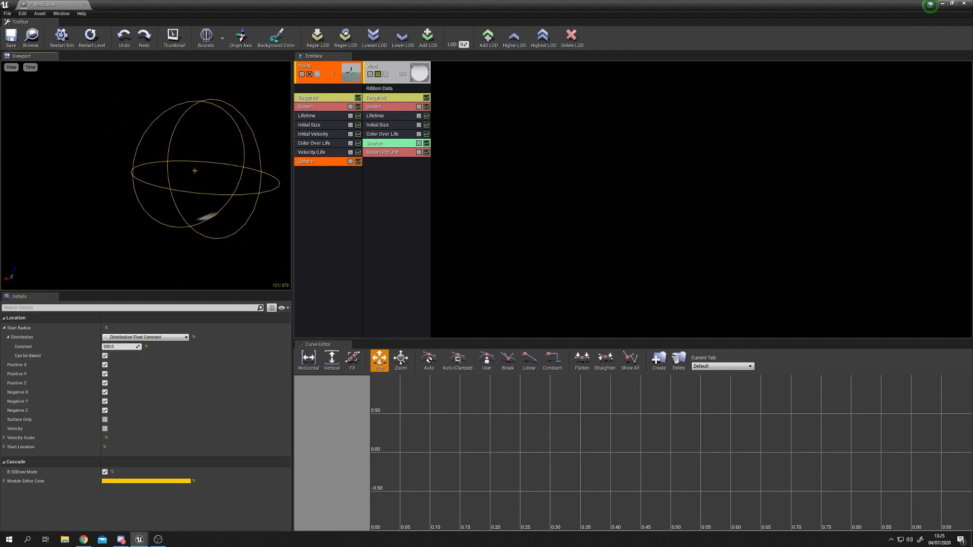
pyautogui.moveTo(487, 5); pyautogui.dragTo(468, 312)
pyautogui.moveTo(507, 160)
pyautogui.mouseDown()
pyautogui.moveTo(502, 147)
pyautogui.moveTo(507, 160)
pyautogui.mouseUp()
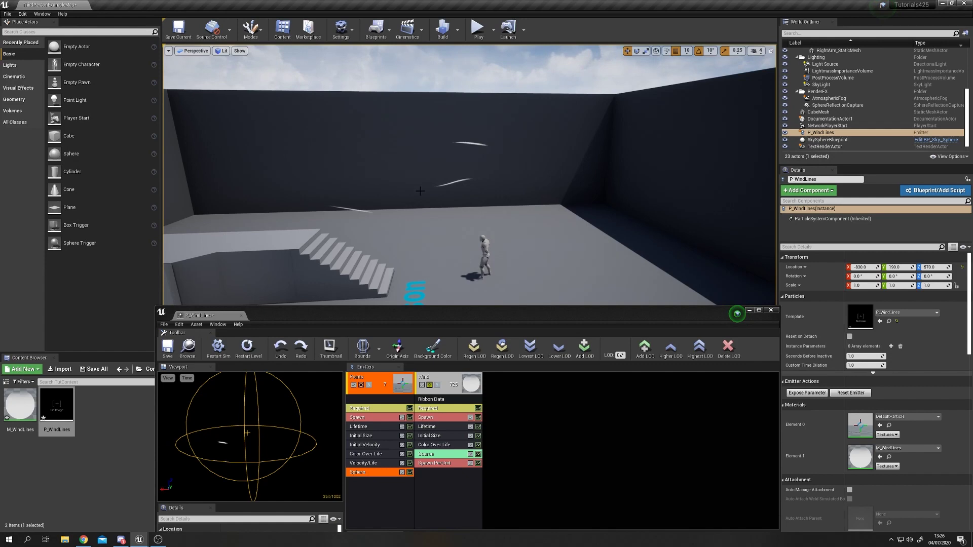
# - Set the Wind emitter's Lifetime Min to 2.0 in maximized Cascade, then float the window
pyautogui.moveTo(551, 317); pyautogui.dragTo(510, 6)
pyautogui.click(393, 217)
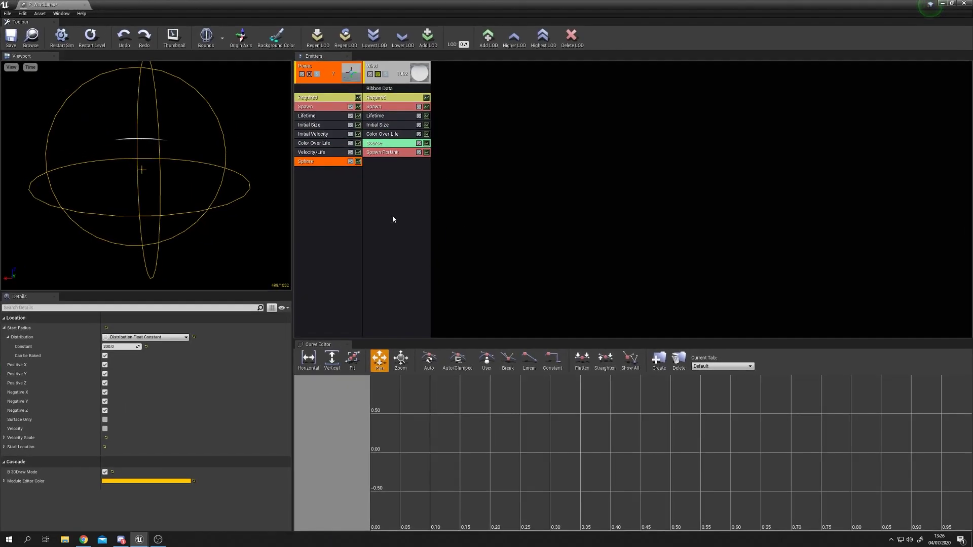
pyautogui.click(391, 116)
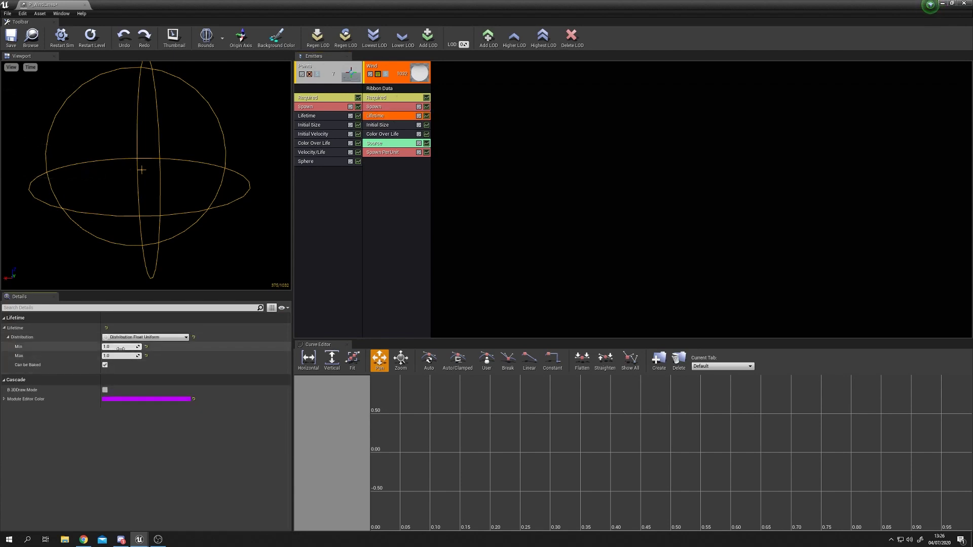
pyautogui.click(129, 346)
pyautogui.write('2')
pyautogui.press('Tab')
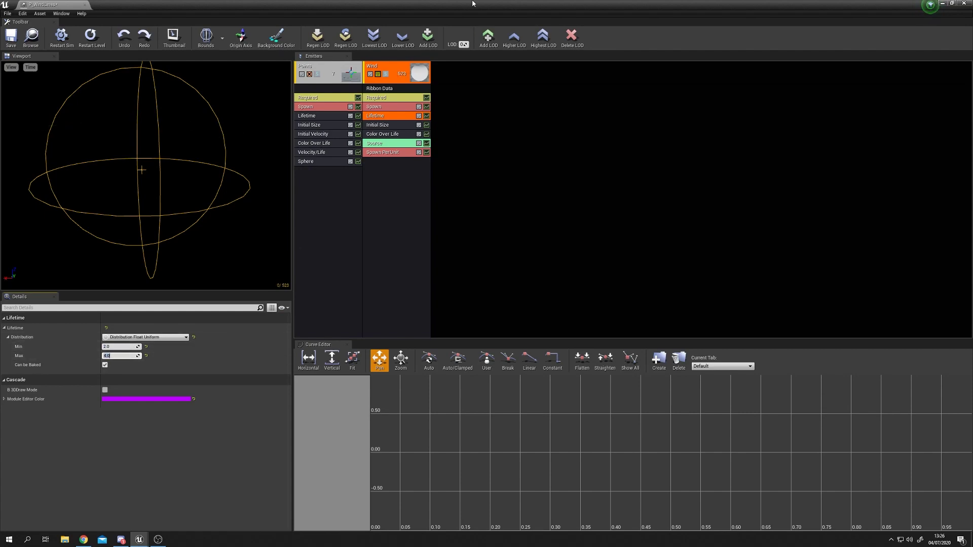
pyautogui.moveTo(517, 3); pyautogui.dragTo(523, 330)
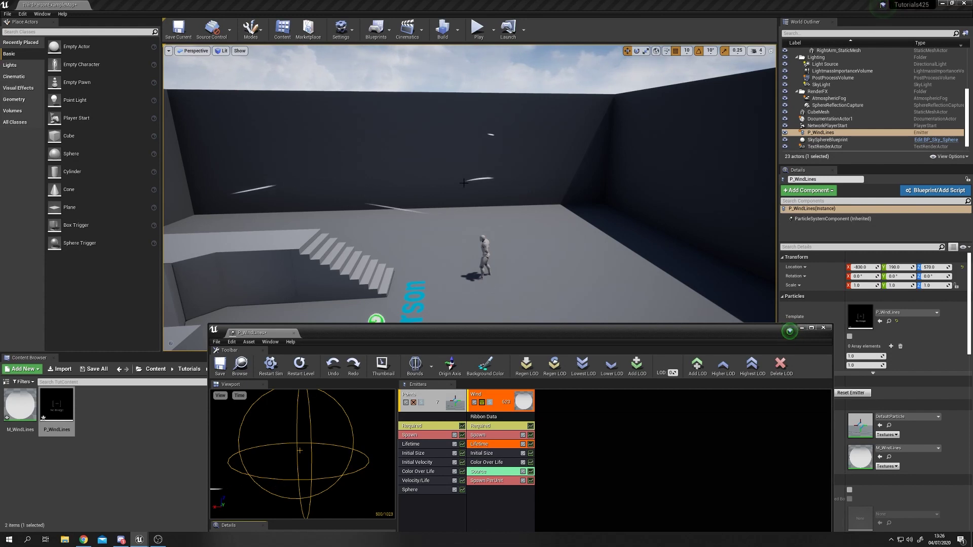
# - Set the Wind Ribbon Data's Max Particle in Trail Count to 1000, then shrink Cascade
pyautogui.doubleClick(564, 331)
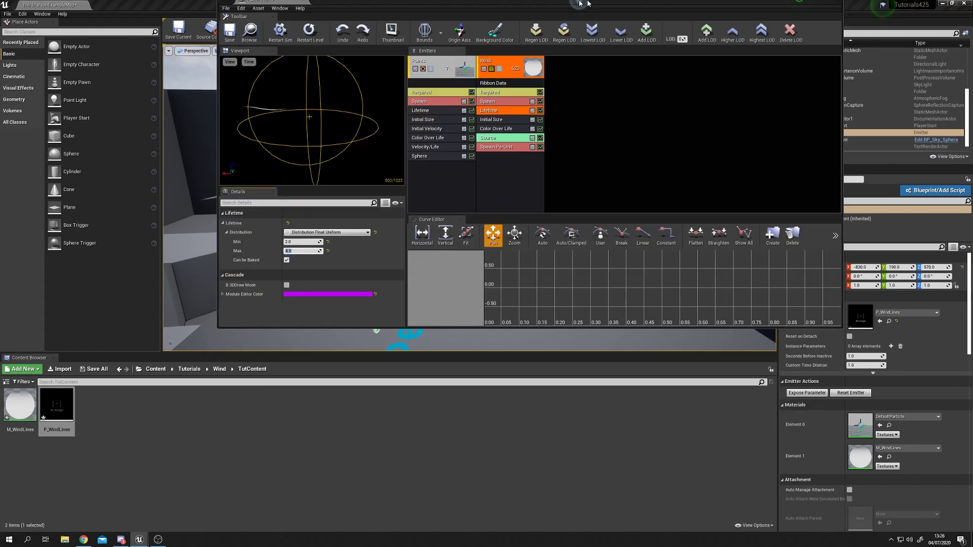
pyautogui.click(391, 92)
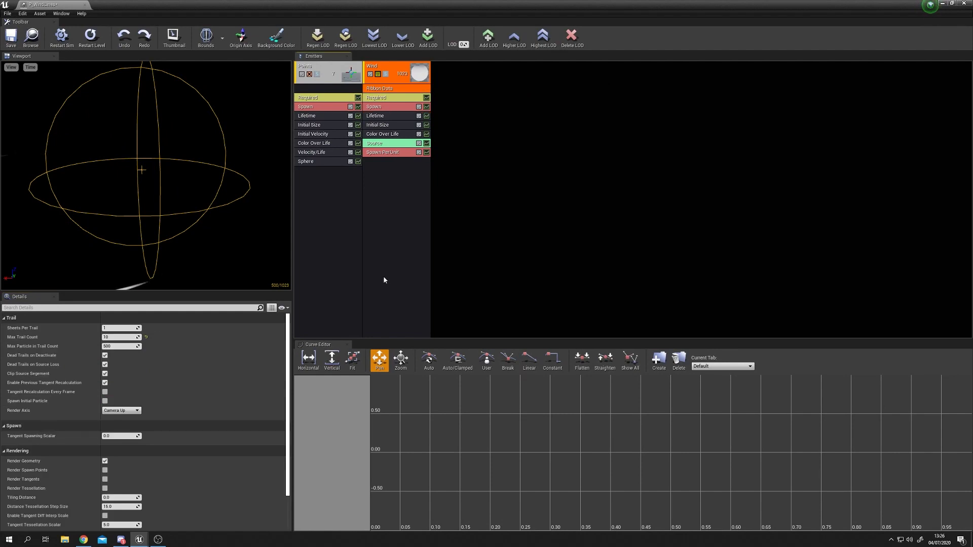
pyautogui.click(377, 245)
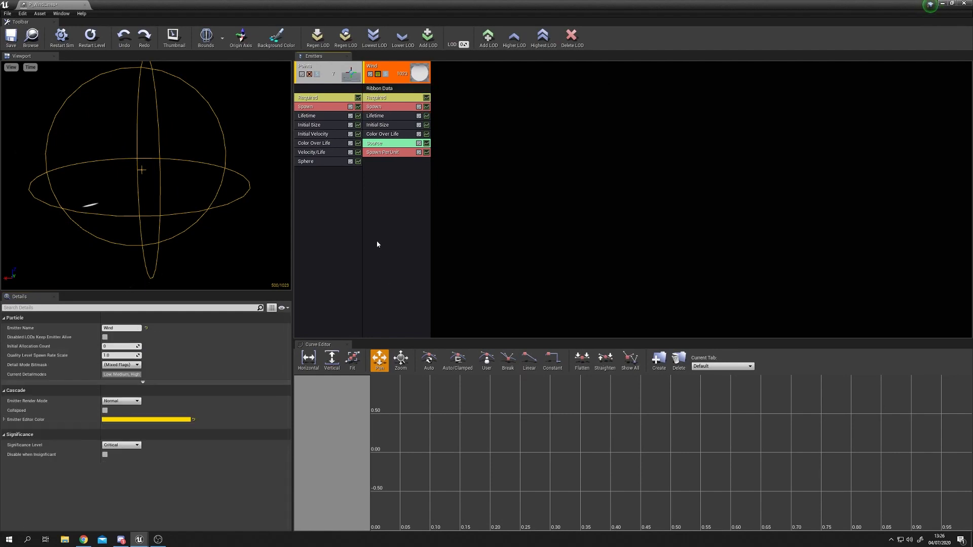
pyautogui.click(391, 89)
pyautogui.click(122, 346)
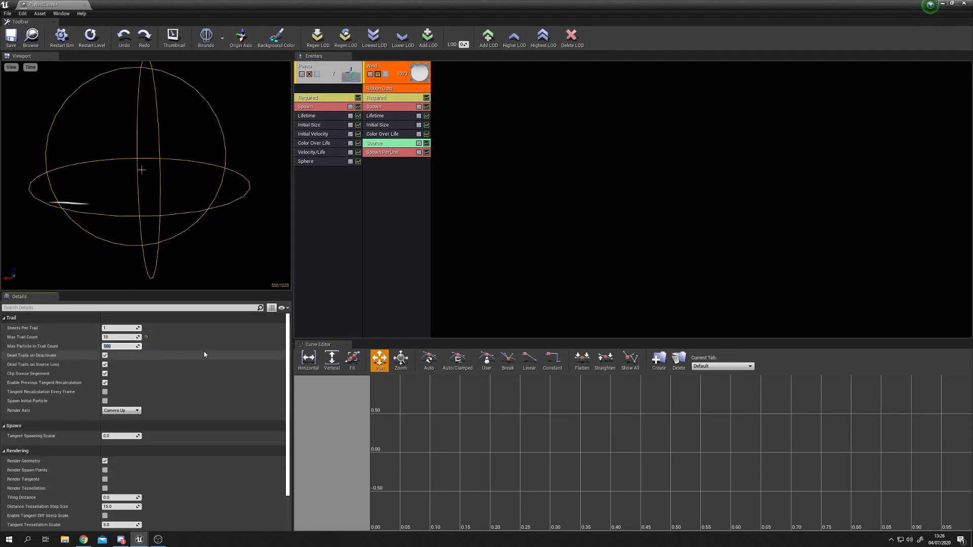
pyautogui.write('1000')
pyautogui.press('Return')
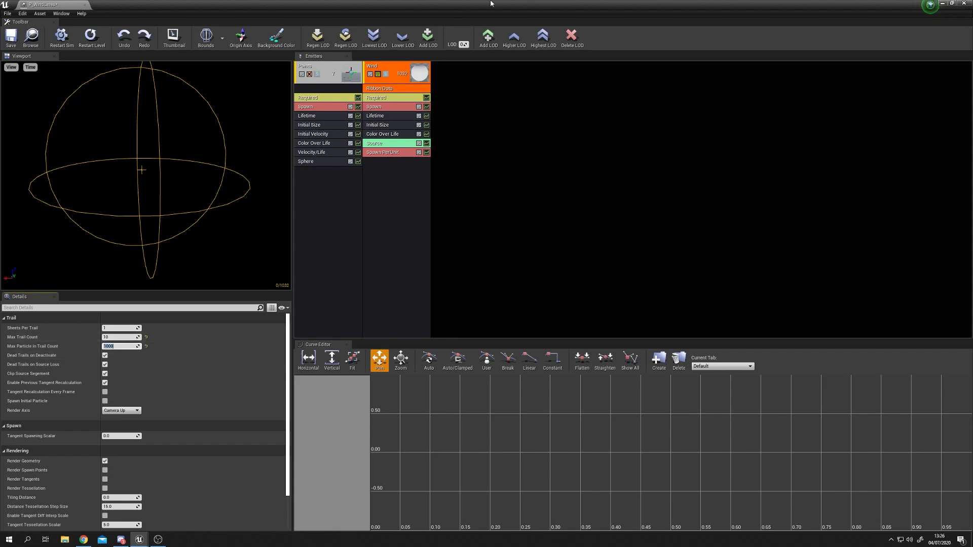
pyautogui.doubleClick(823, 5)
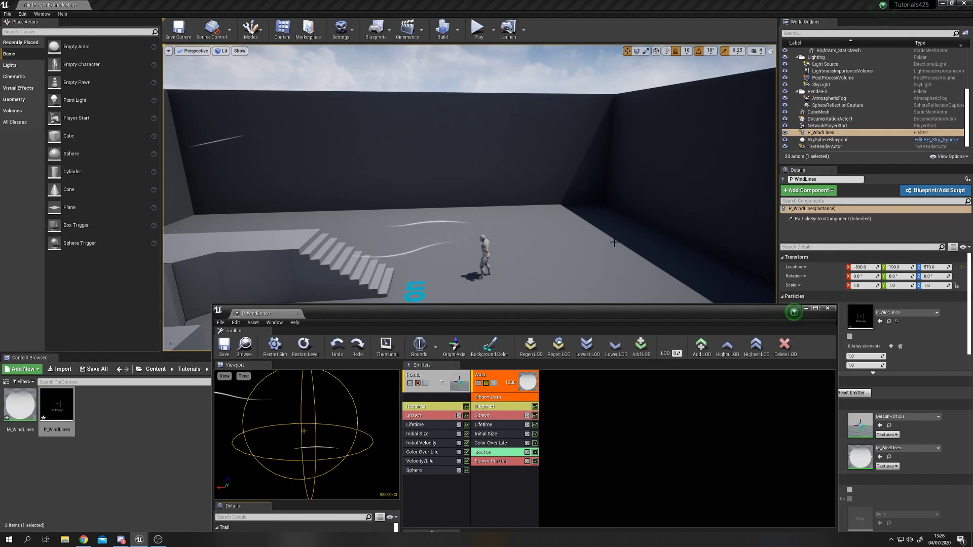
# - Select the Wind emitter's Color Over Life module, maximize Cascade, and expand the property
pyautogui.moveTo(614, 242); pyautogui.dragTo(643, 234)
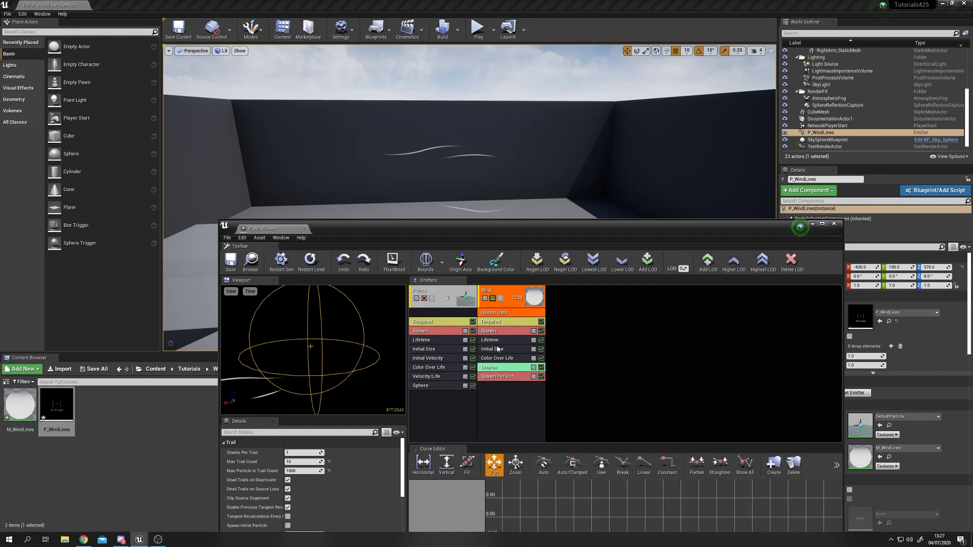
pyautogui.click(504, 360)
pyautogui.moveTo(322, 228); pyautogui.dragTo(323, 0)
pyautogui.click(4, 328)
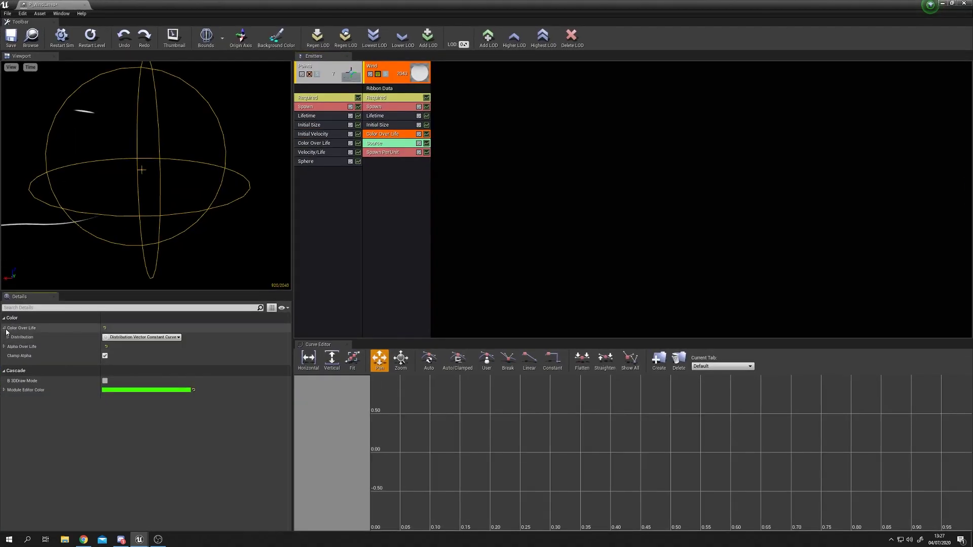
# - Switch Wind's Color Over Life to a Distribution Vector Constant set to full red
pyautogui.click(8, 336)
pyautogui.click(11, 347)
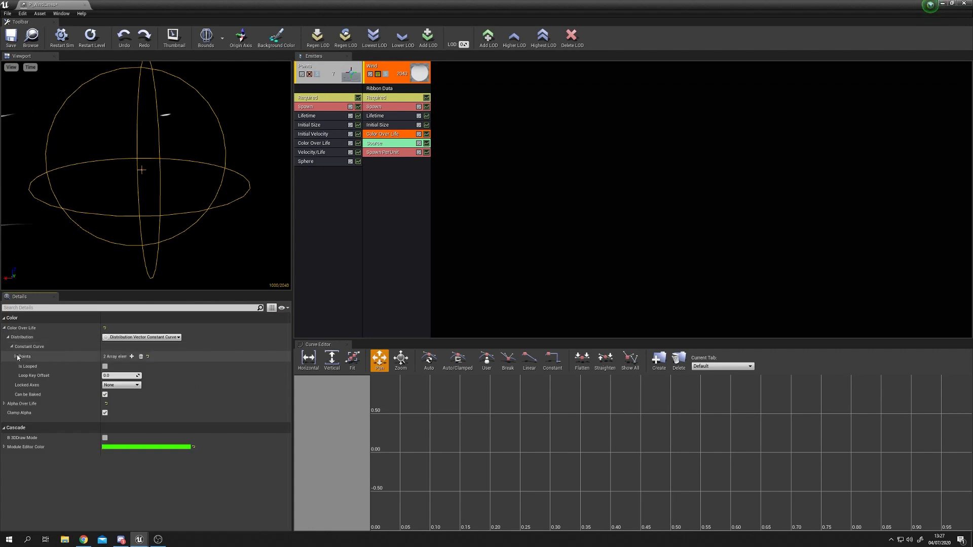
pyautogui.click(15, 356)
pyautogui.click(127, 337)
pyautogui.click(175, 354)
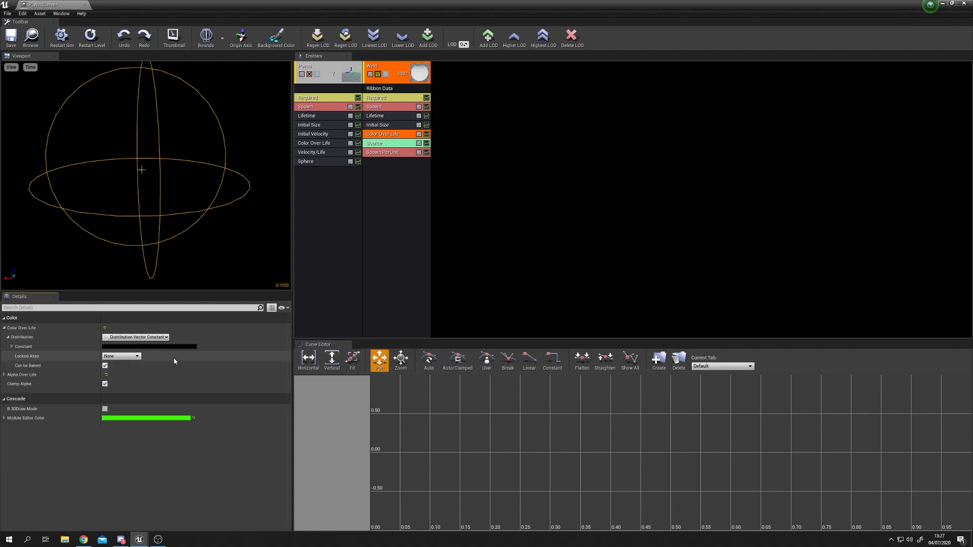
pyautogui.click(175, 346)
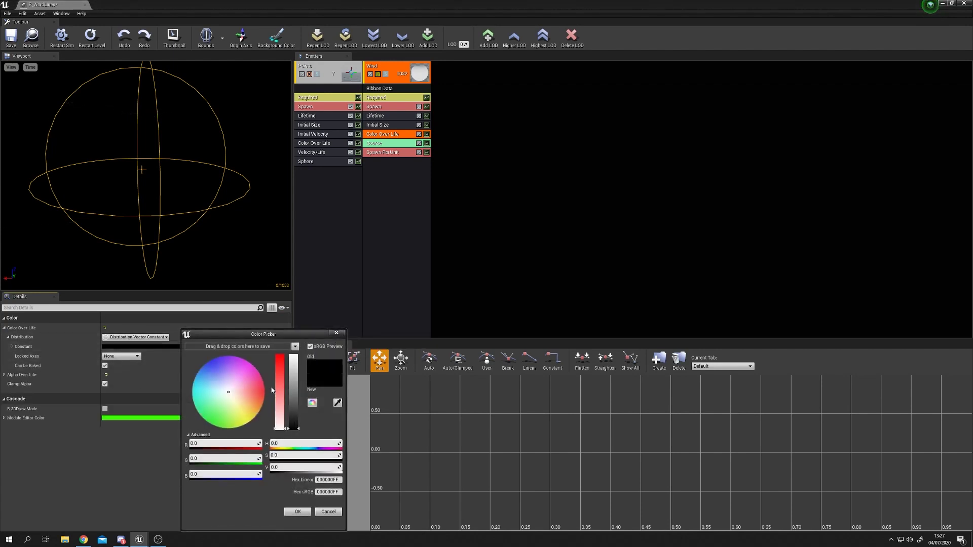
pyautogui.moveTo(297, 381); pyautogui.dragTo(294, 355)
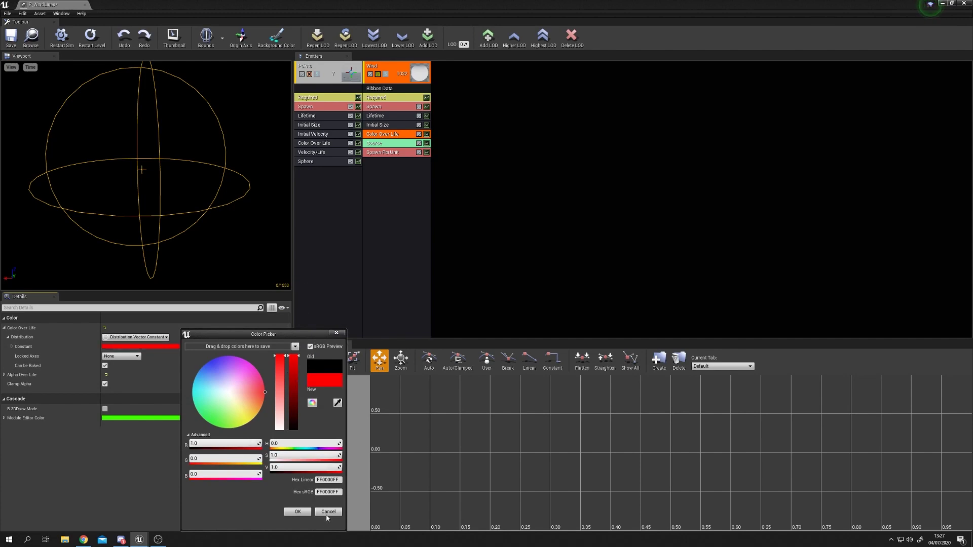
pyautogui.click(297, 511)
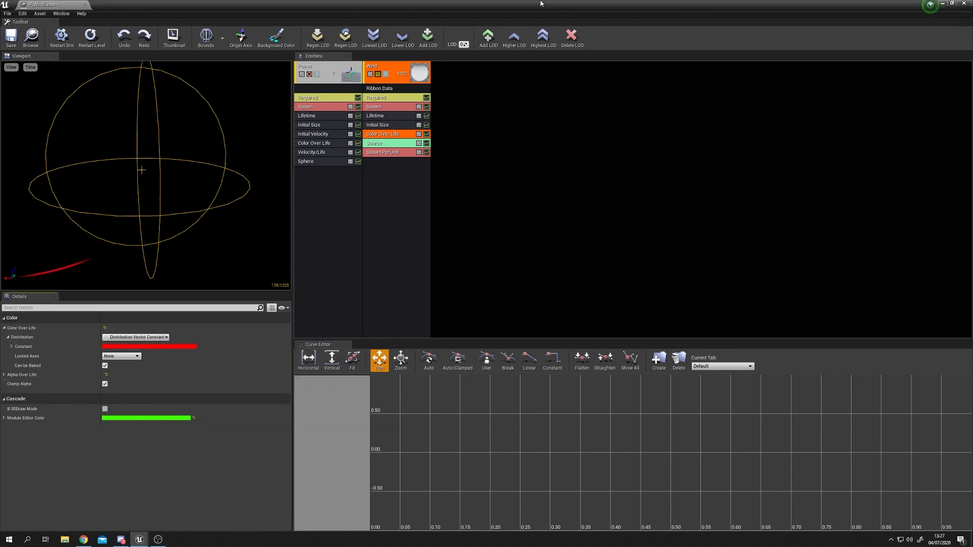
# - Shrink Cascade and fly the level view toward the red wind lines
pyautogui.press('super+Down')
pyautogui.moveTo(583, 215); pyautogui.dragTo(562, 210, button='right')
pyautogui.moveTo(598, 298); pyautogui.dragTo(647, 218)
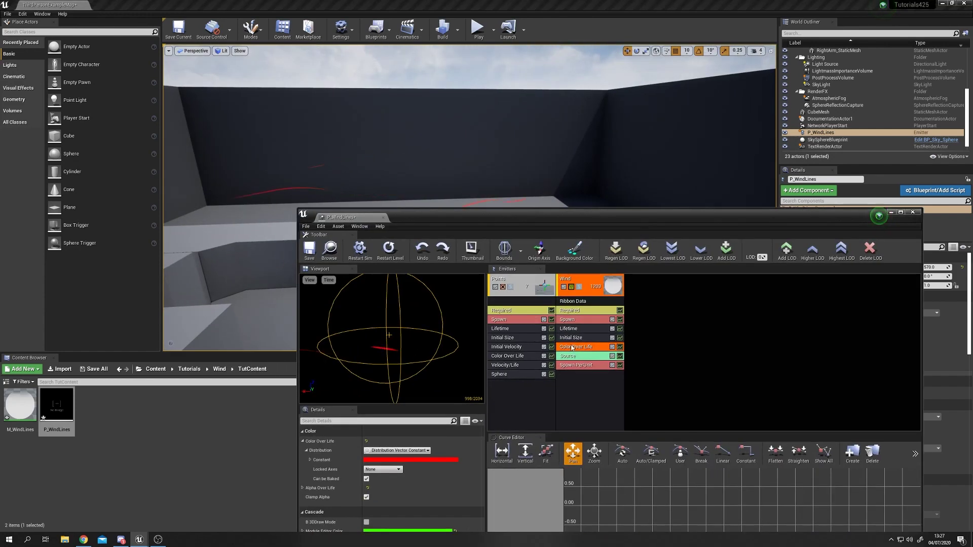
# - Desaturate the Wind emitter's constant colour to white in the Color Picker
pyautogui.click(444, 461)
pyautogui.moveTo(543, 390); pyautogui.dragTo(542, 429)
pyautogui.click(562, 512)
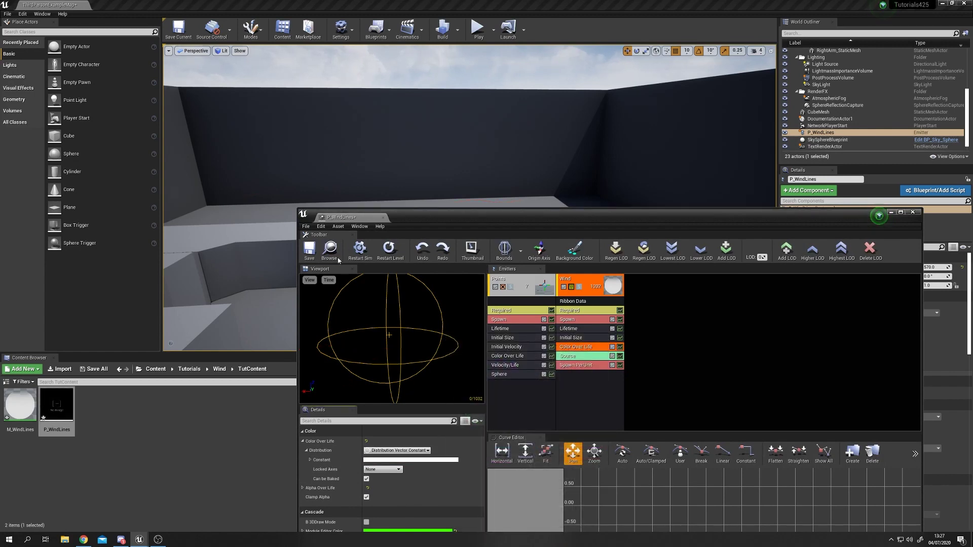